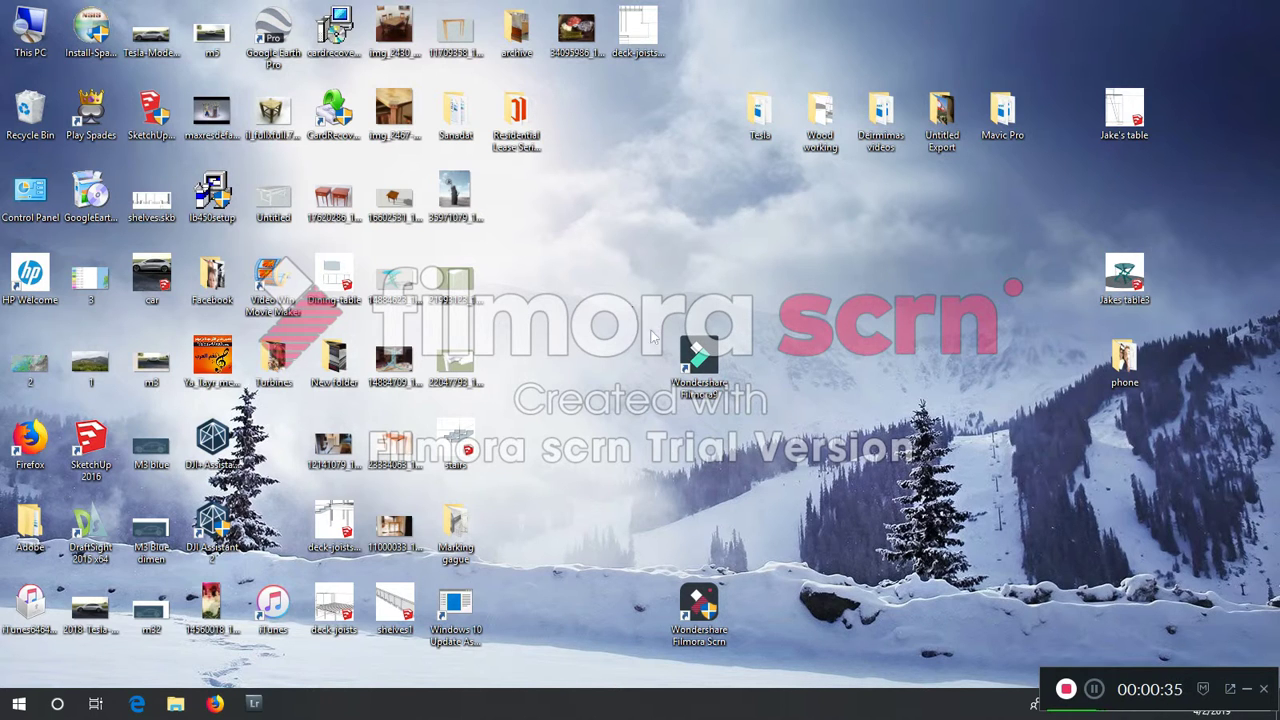
Launch Filmora 9, create a new project and close the Message Center popup.
click(707, 366)
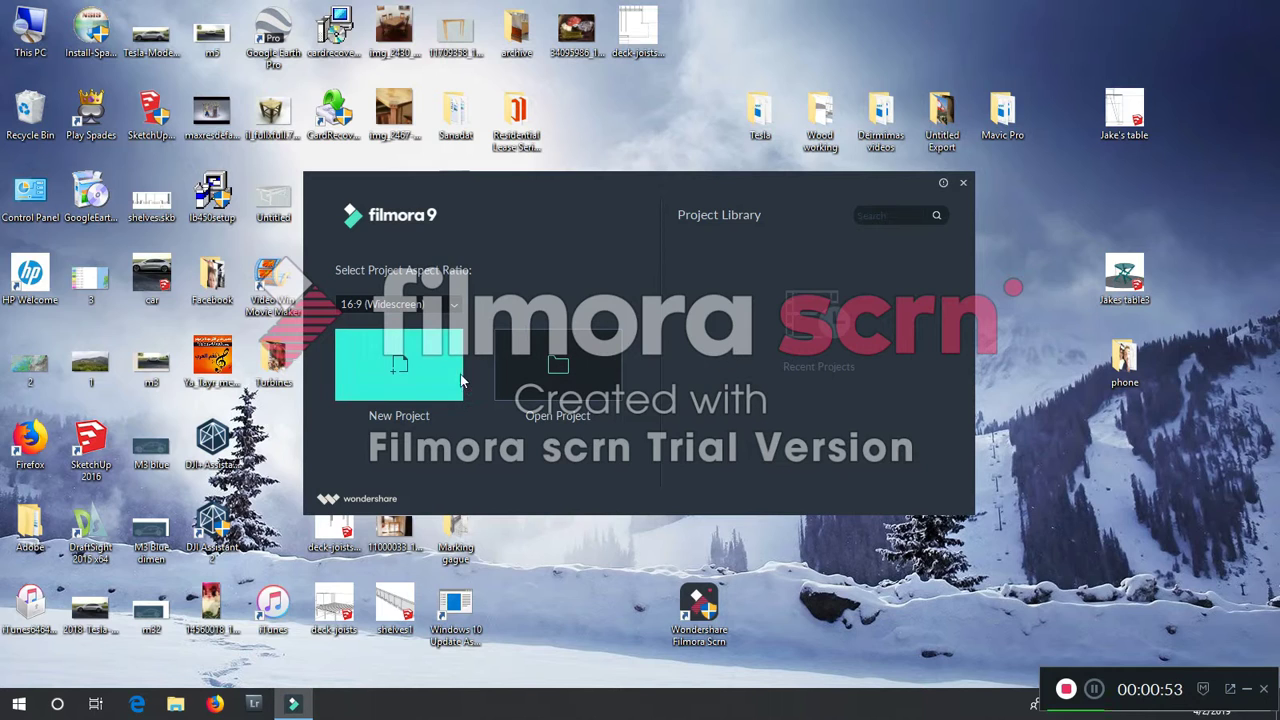
click(406, 363)
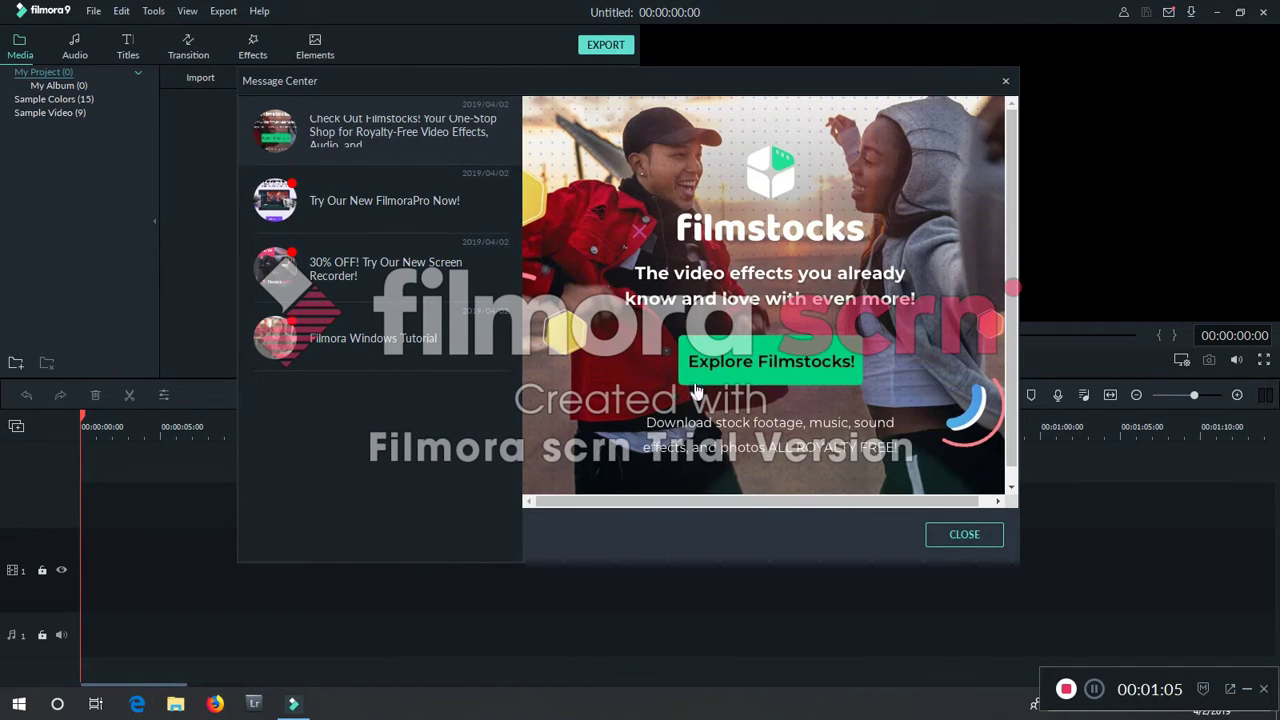
click(957, 540)
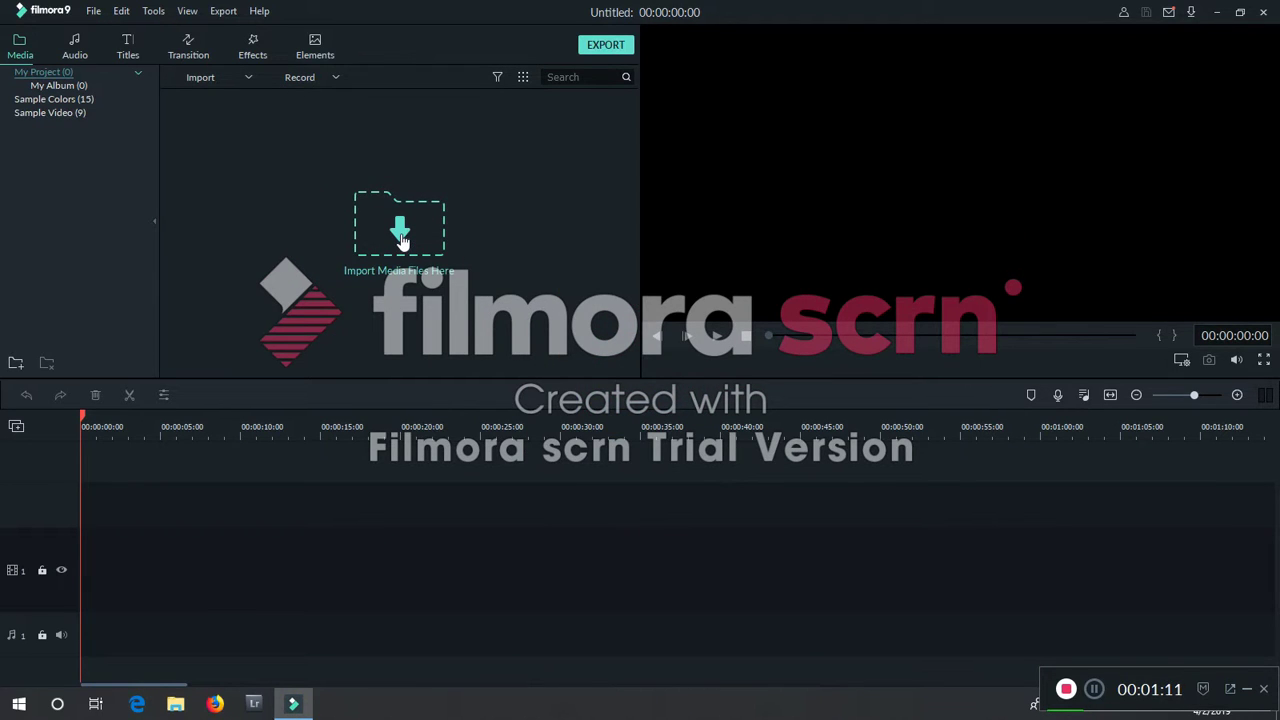
Import the front, left_repeater and right_repeater clips from the Tesla folder.
click(401, 241)
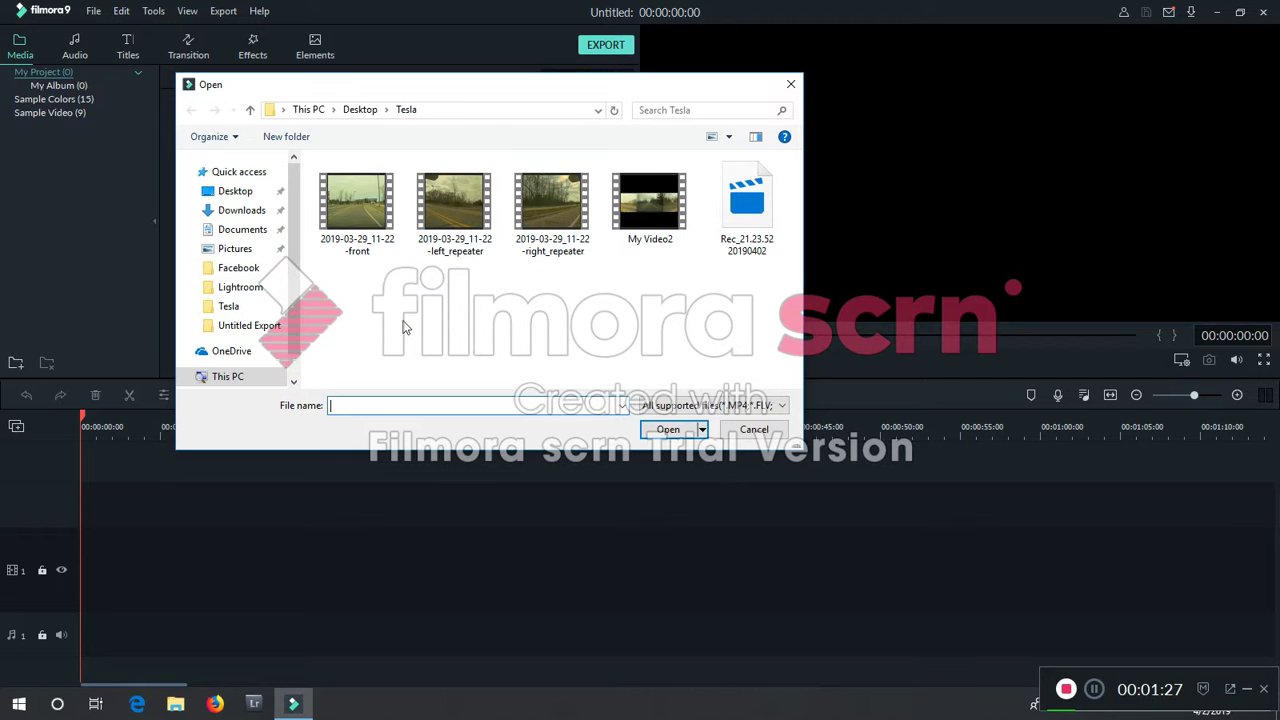
drag(308, 174, 596, 276)
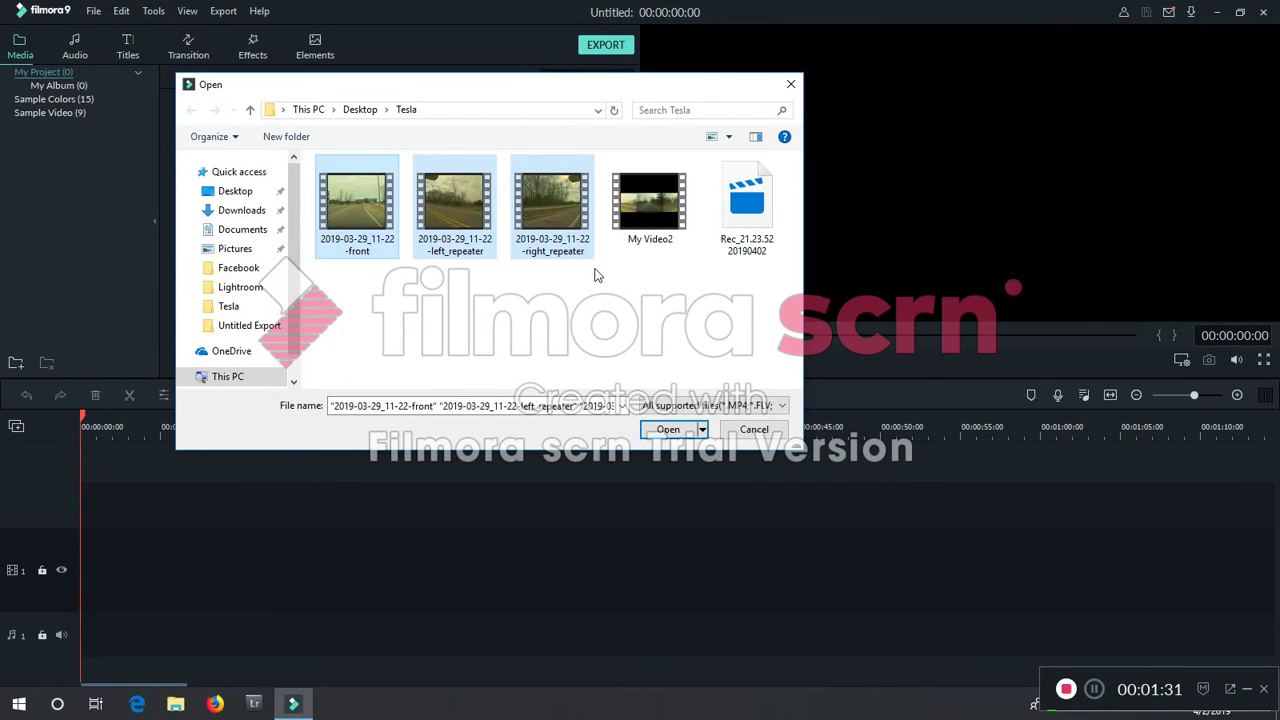
click(652, 432)
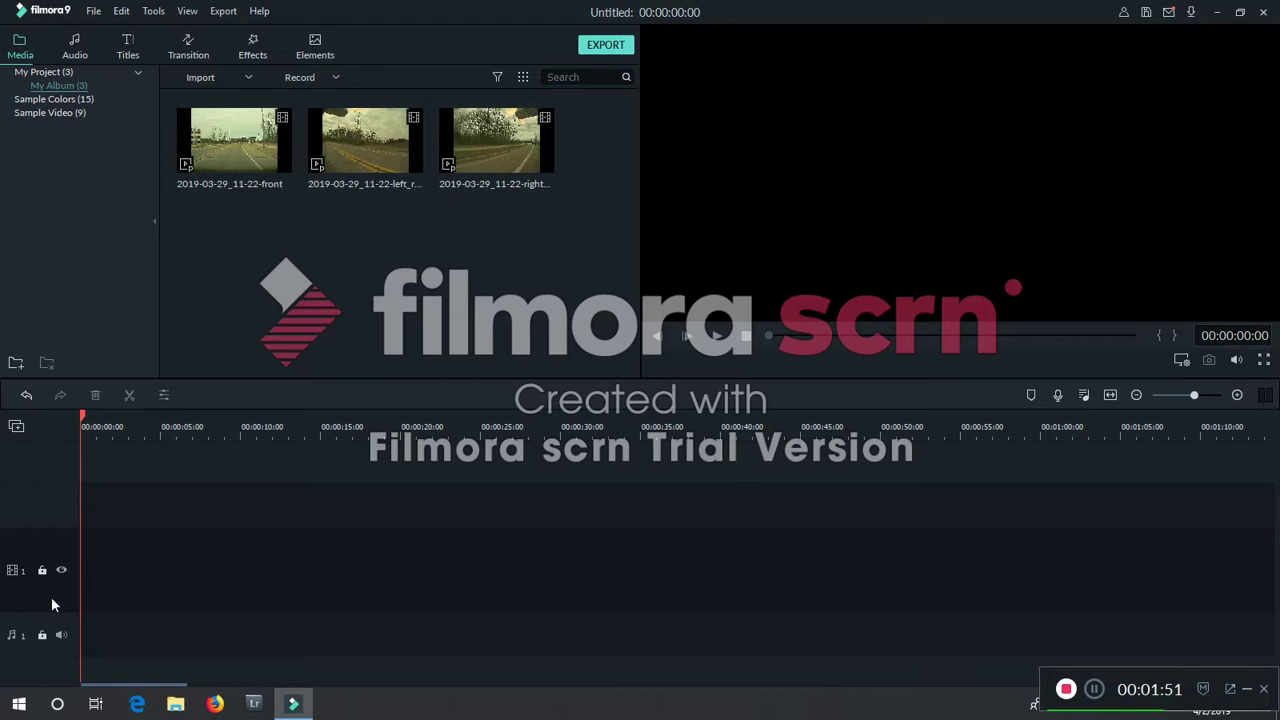
Add two extra video tracks to the timeline through Manage tracks.
click(17, 428)
click(45, 440)
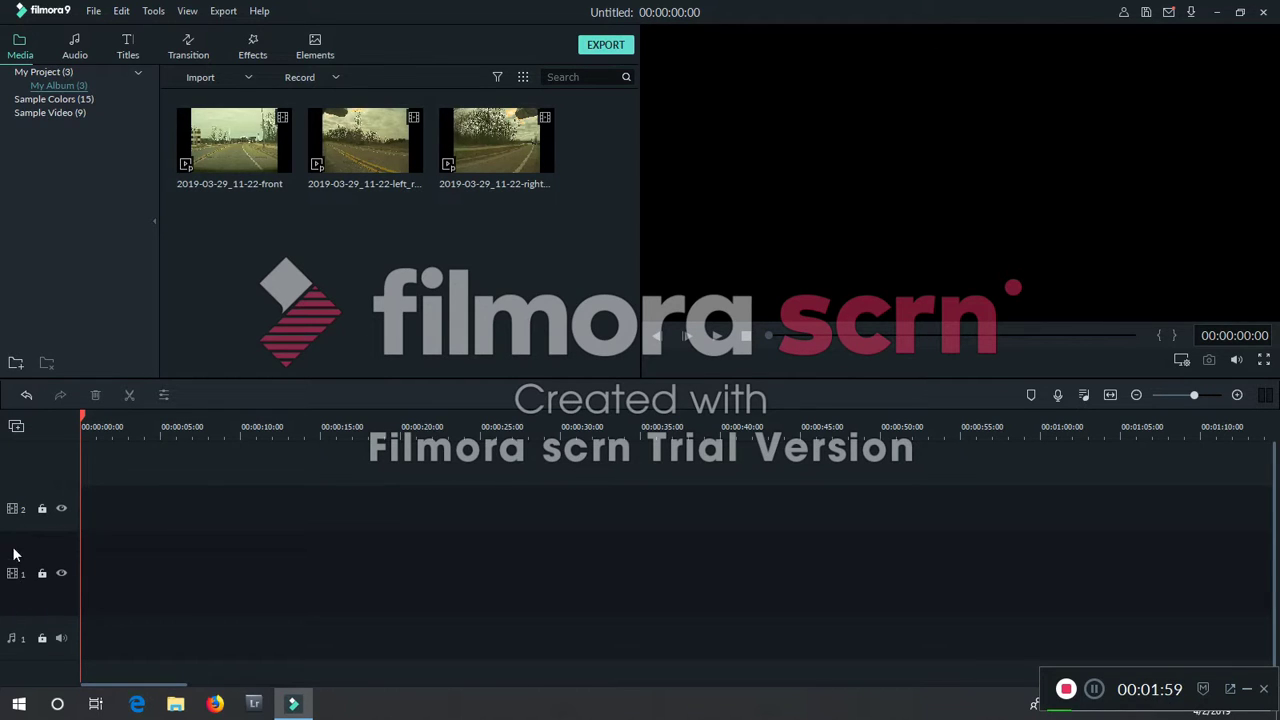
click(17, 428)
click(40, 438)
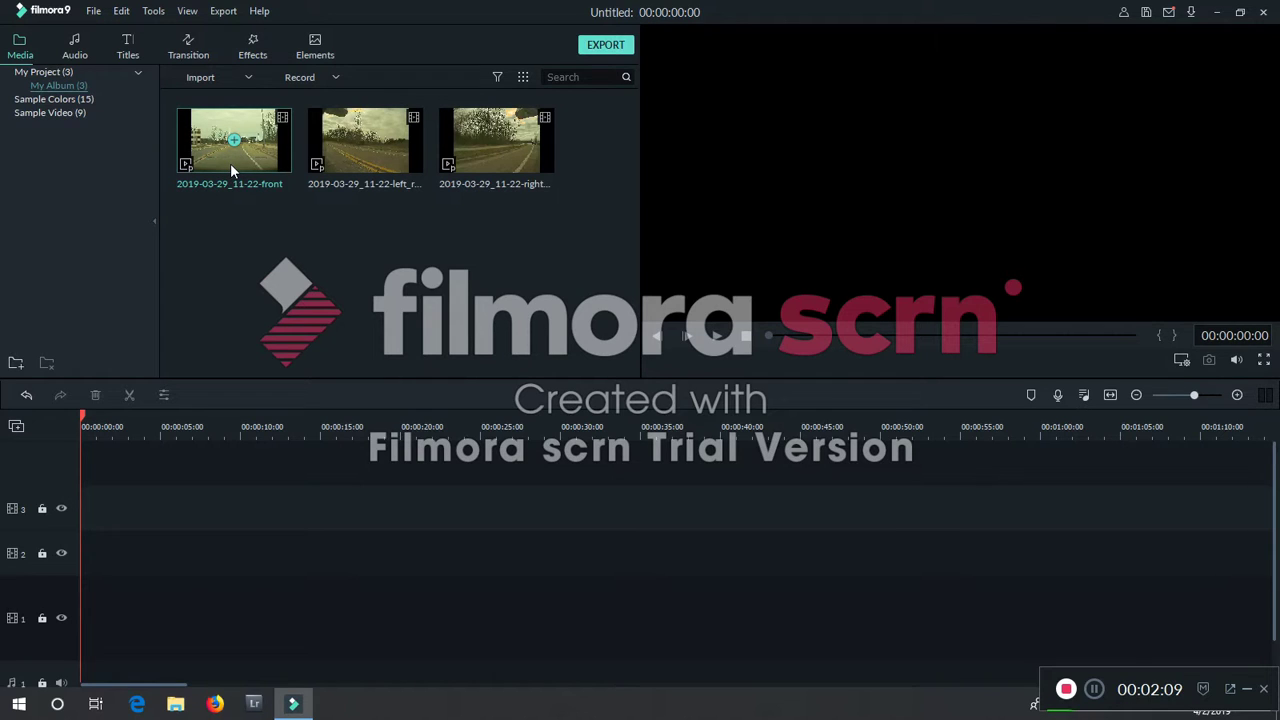
Put front on track 1 with Match to Media, left_repeater on track 2, right_repeater on track 3.
drag(230, 163, 81, 618)
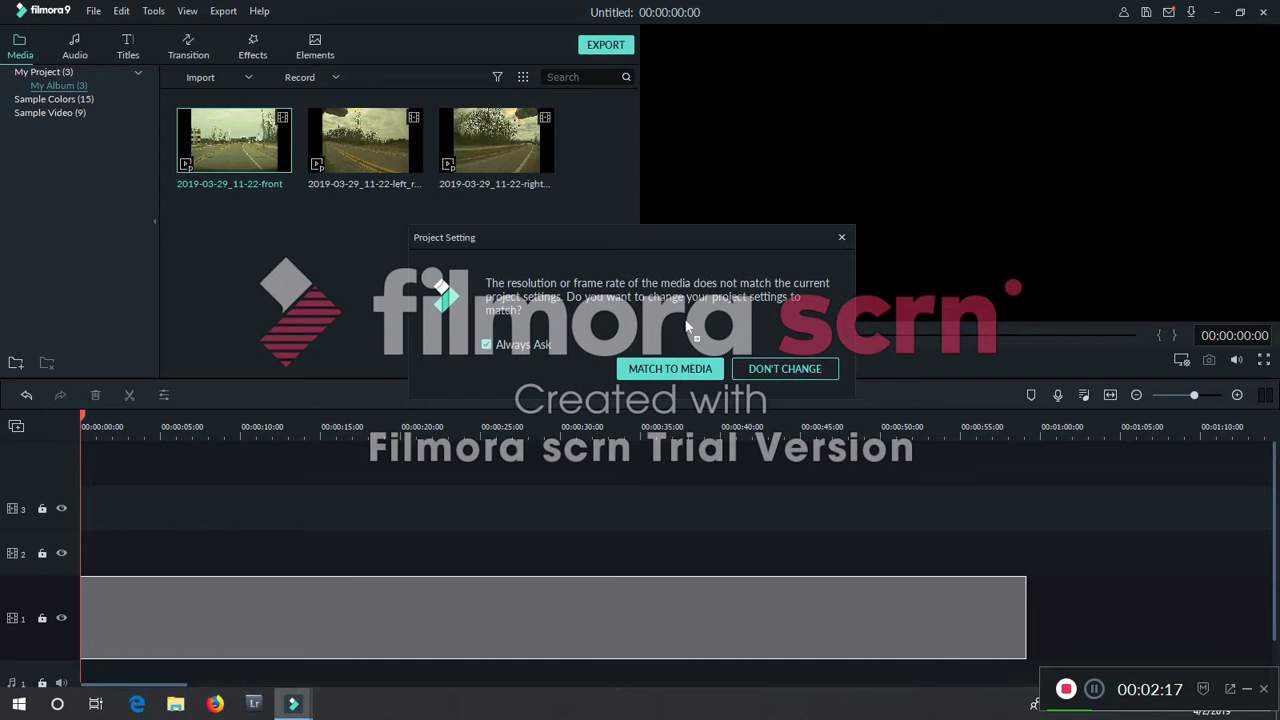
click(657, 372)
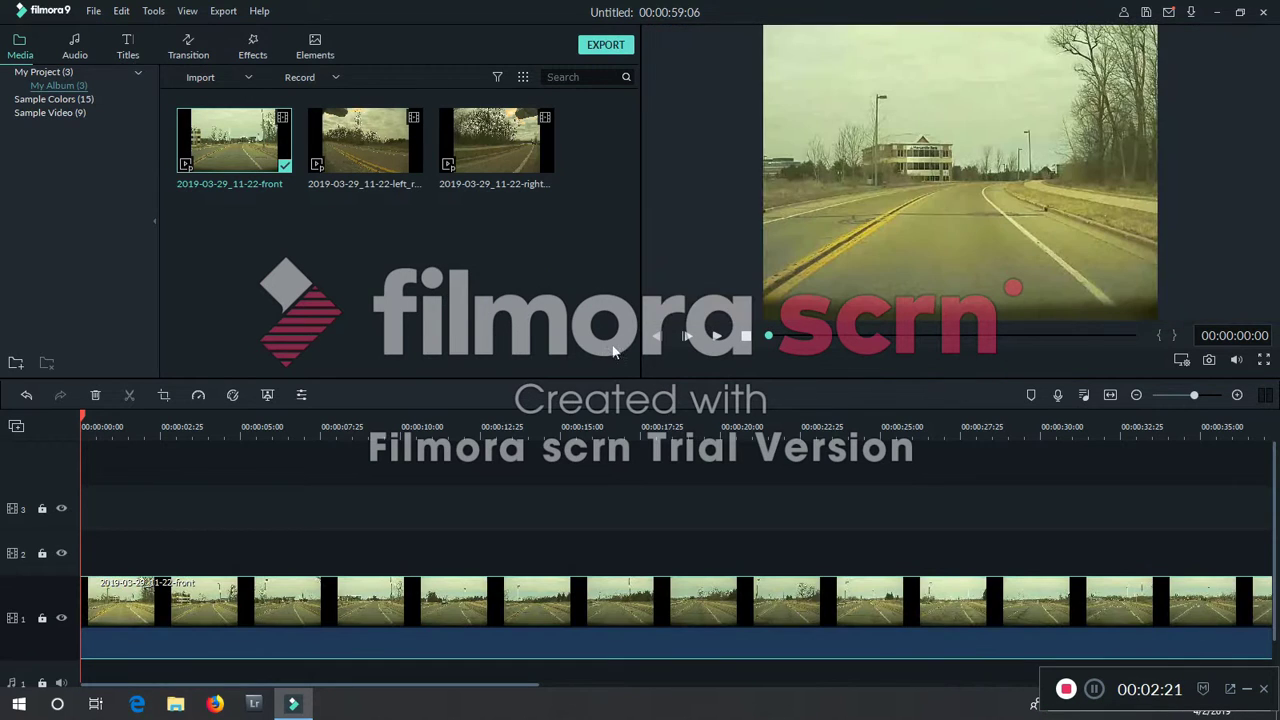
click(366, 165)
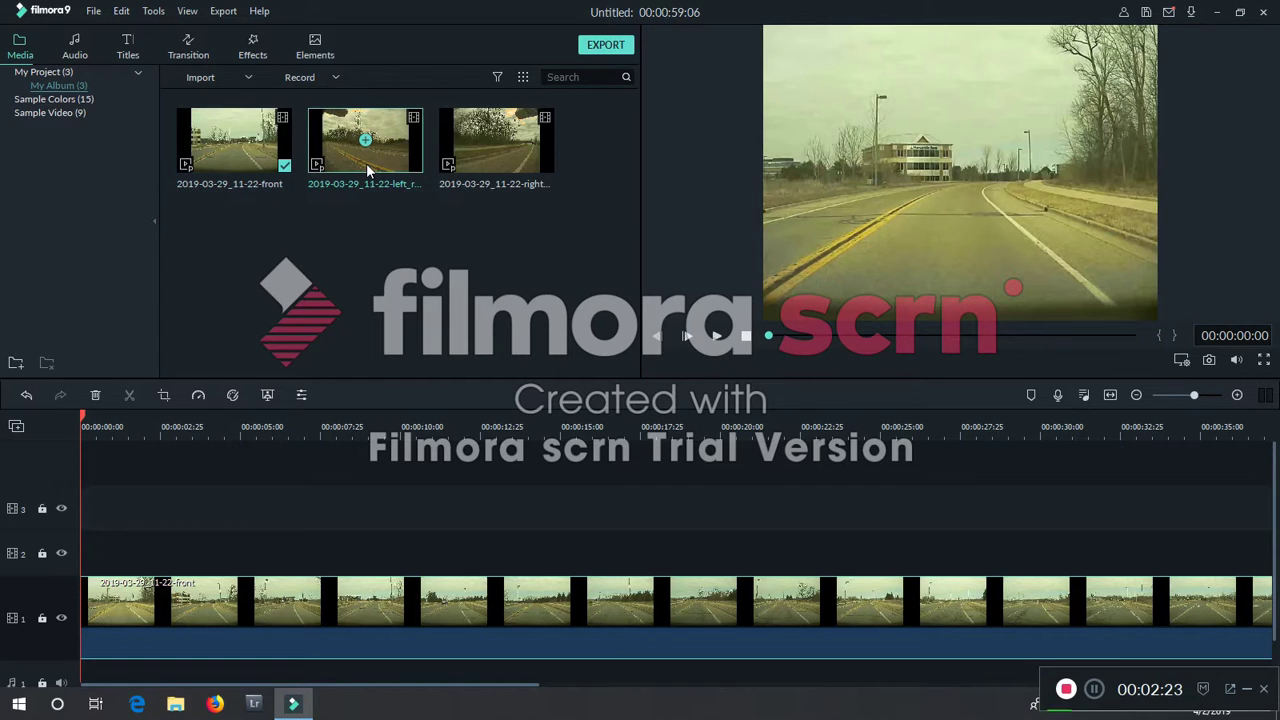
drag(366, 163, 77, 548)
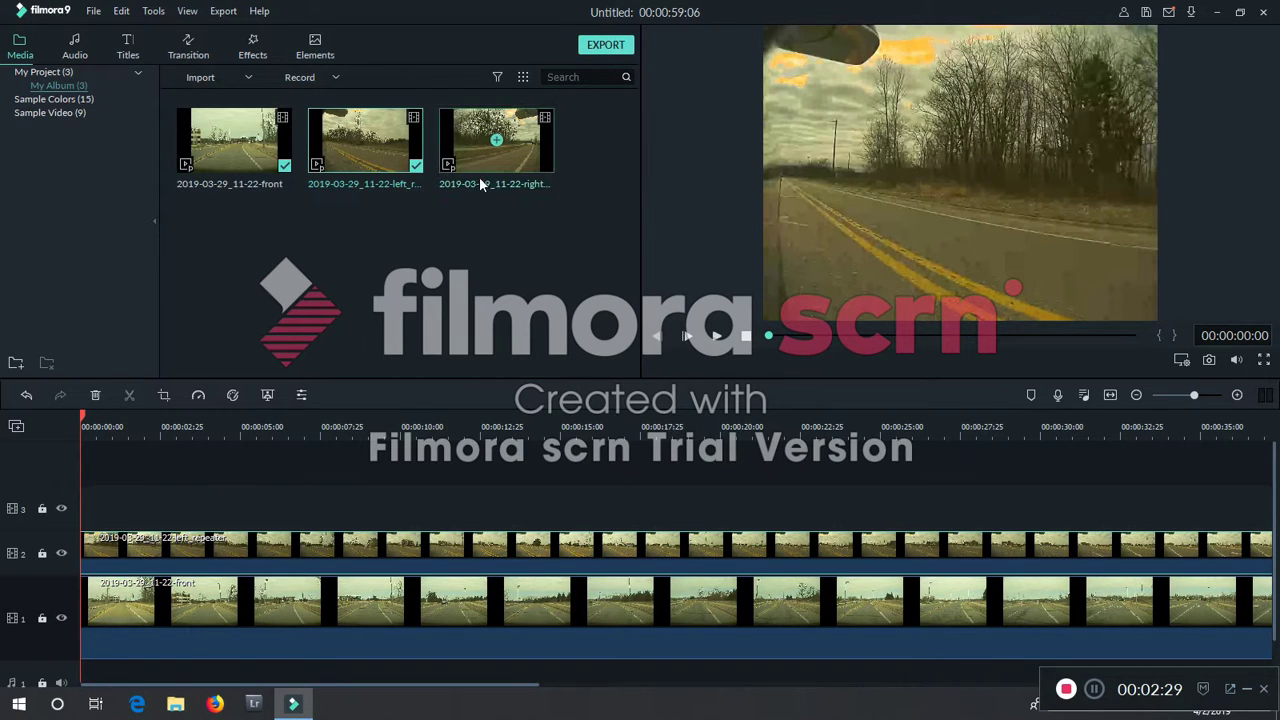
drag(480, 180, 83, 515)
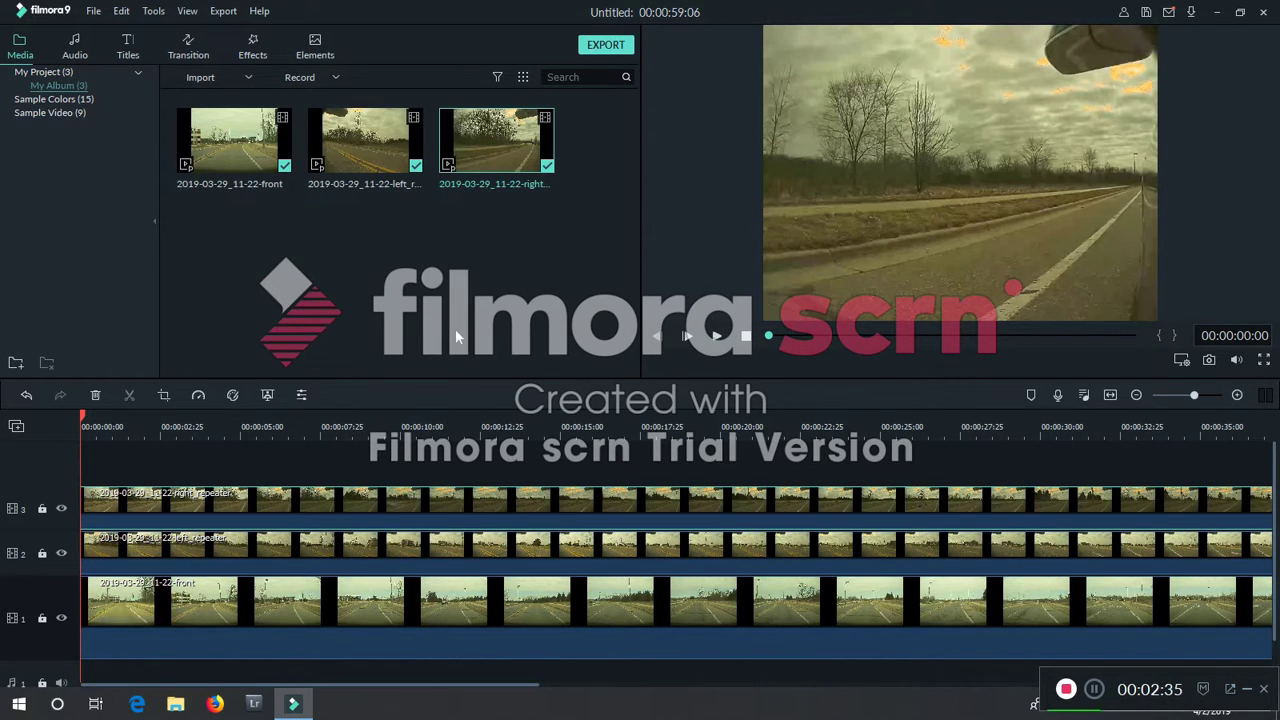
click(571, 269)
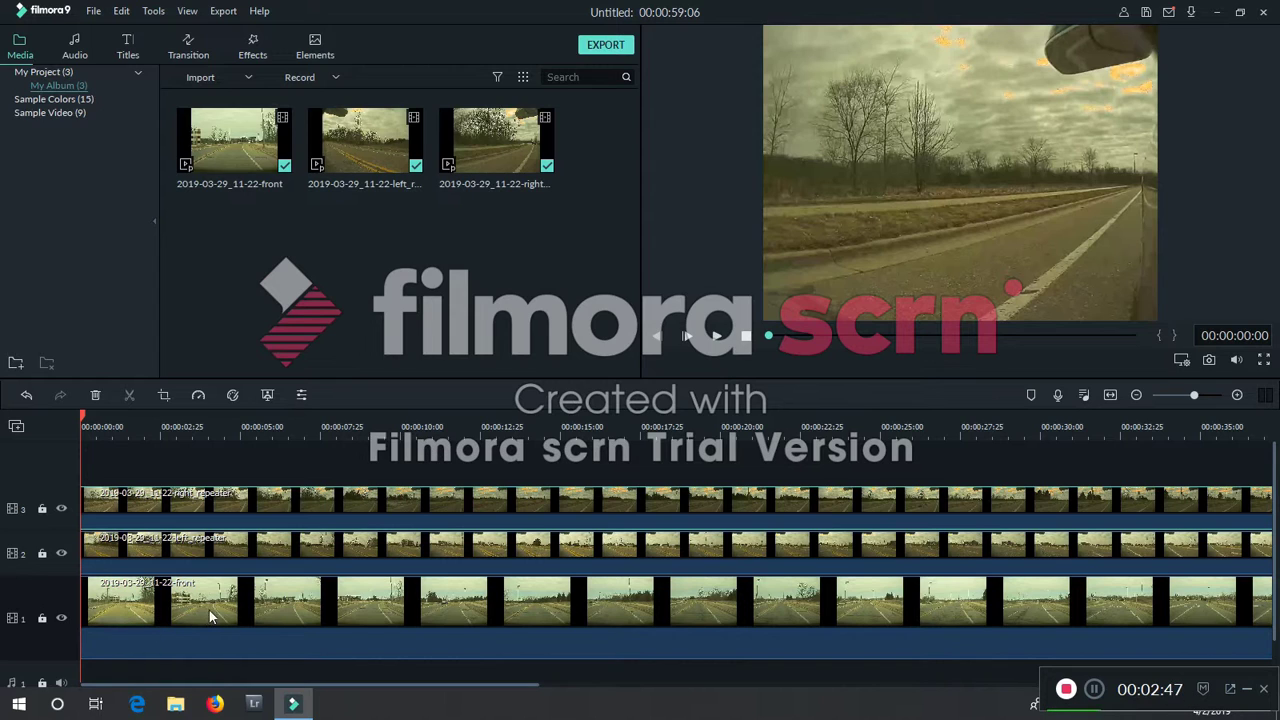
Change the track 1 front clip's Transform scale from 100.00 to 33.3.
double_click(128, 614)
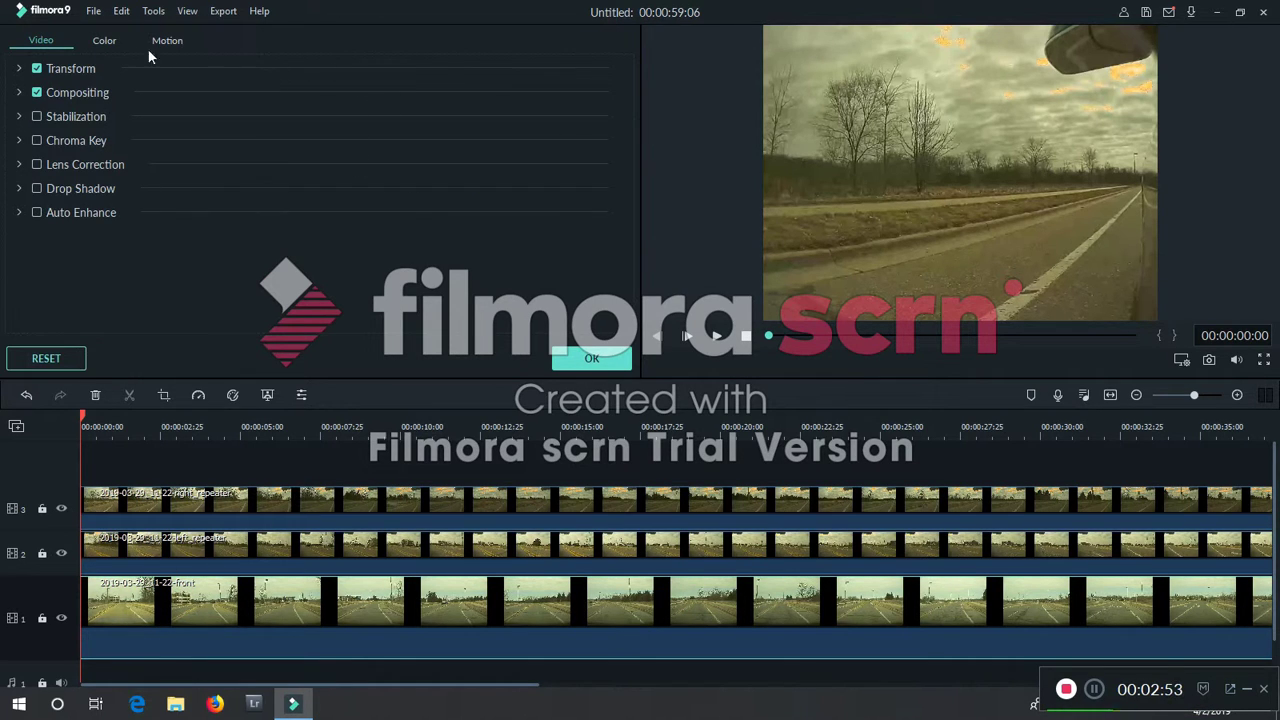
click(18, 70)
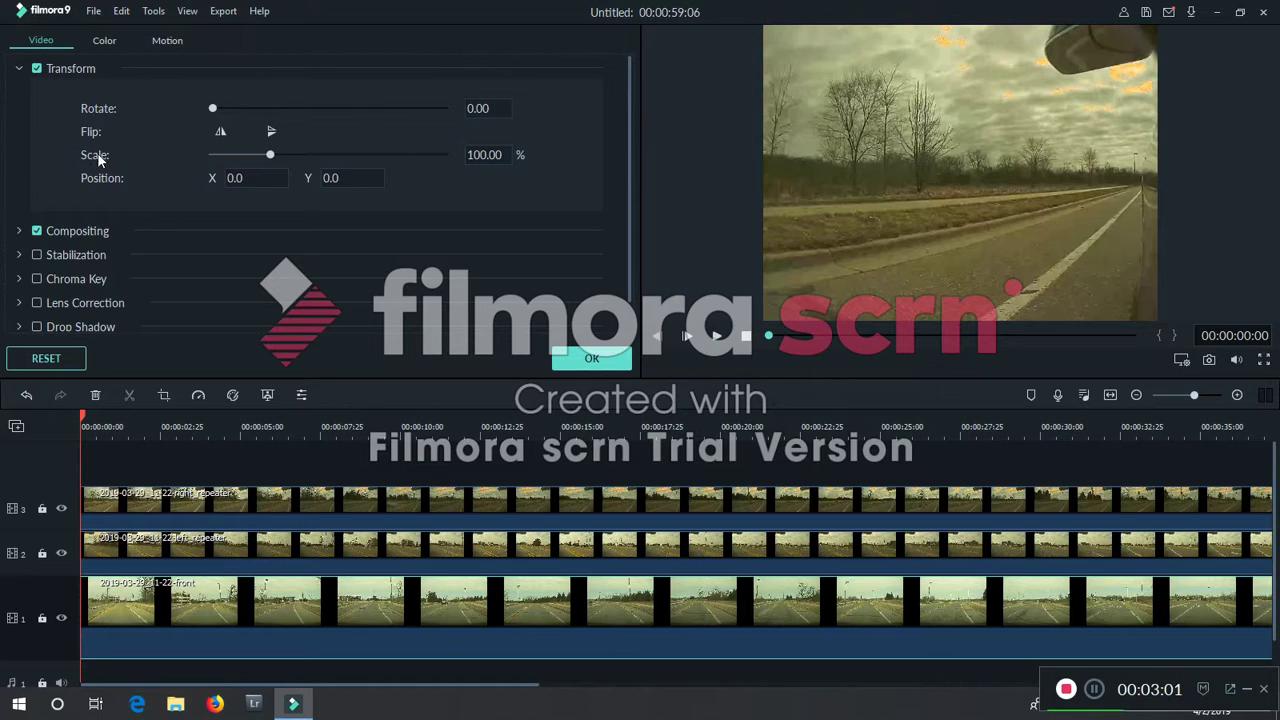
double_click(495, 155)
key(ctrl+a)
text(33.3)
click(568, 360)
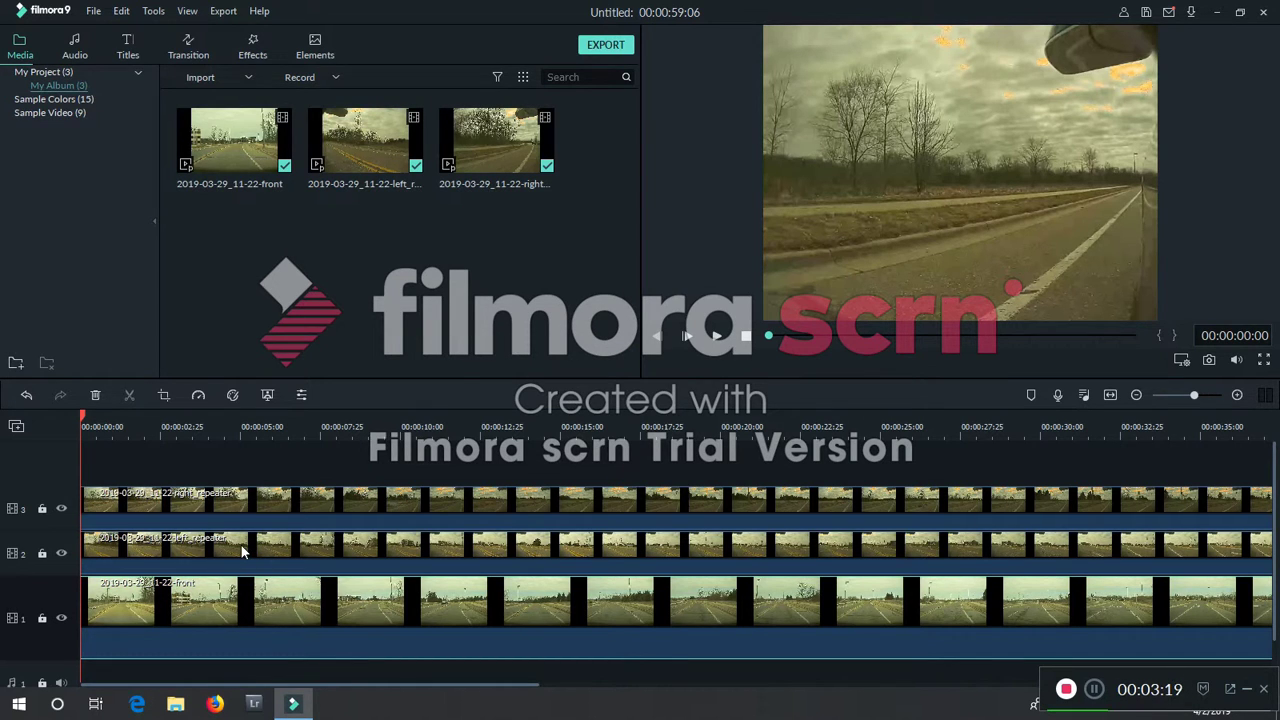
Set Transform scale to 33.3 on the track 2 and track 3 repeater clips.
double_click(177, 548)
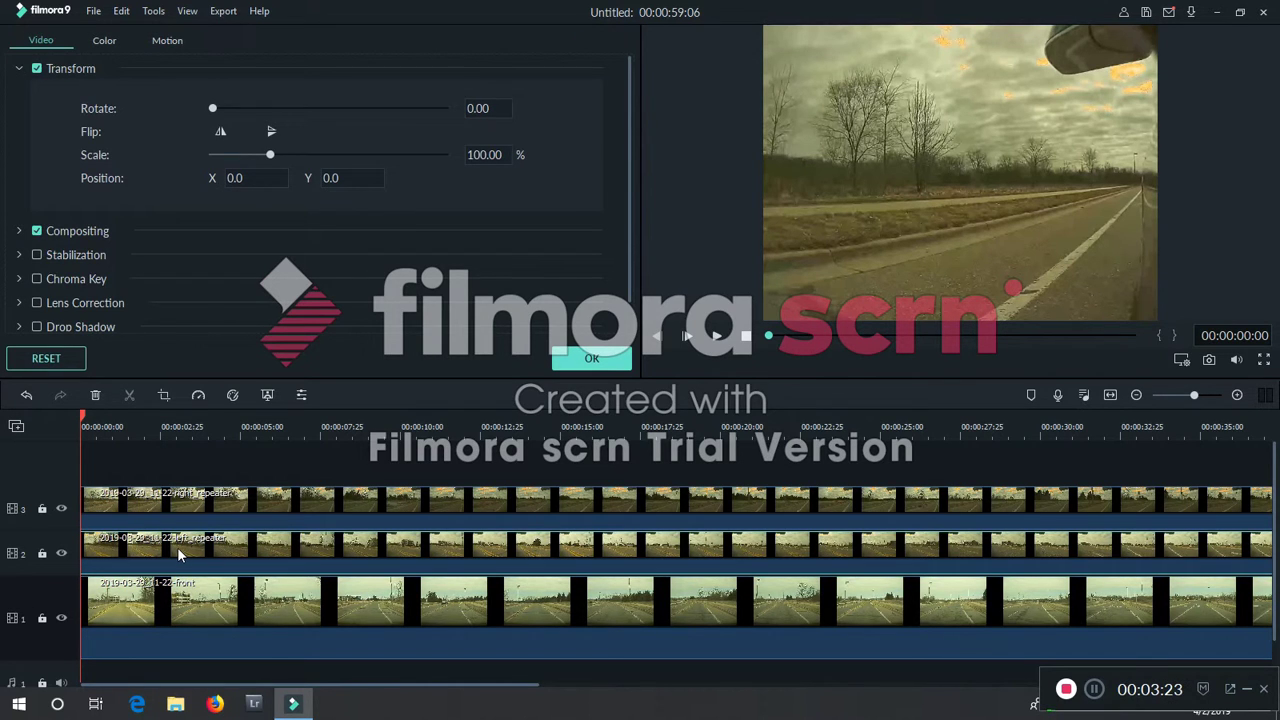
click(484, 155)
text(33.3)
click(585, 356)
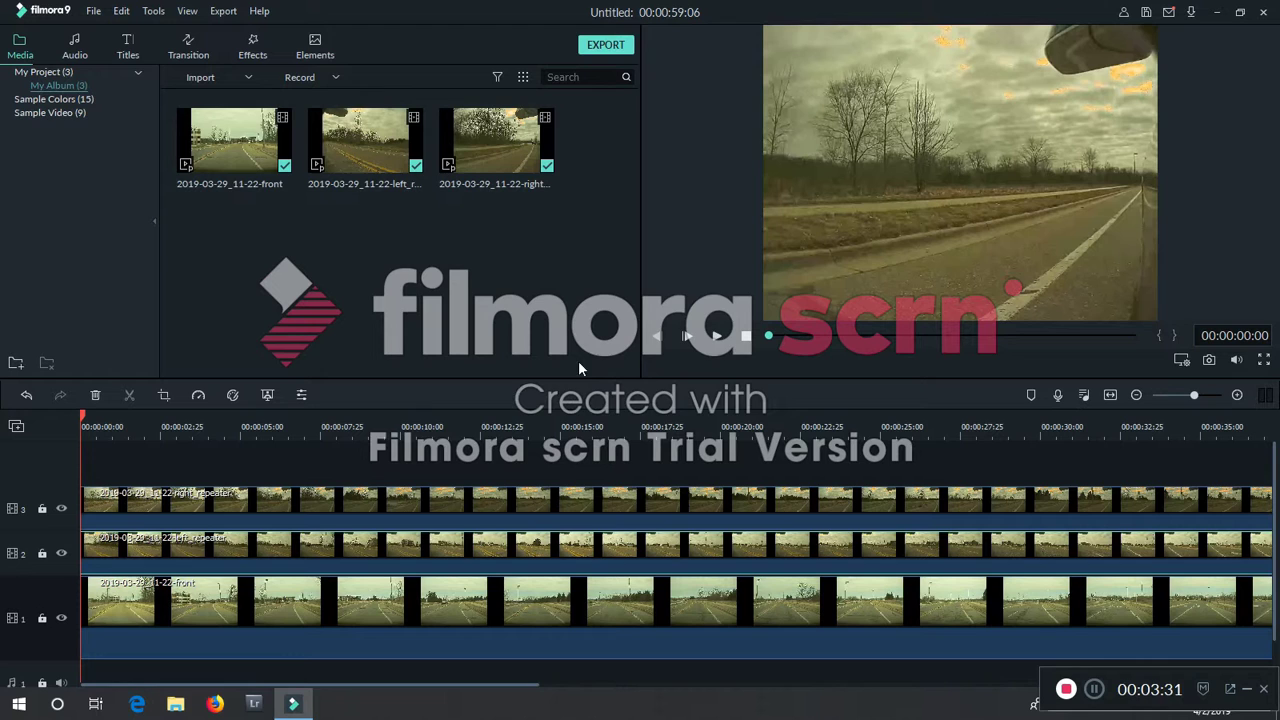
double_click(277, 505)
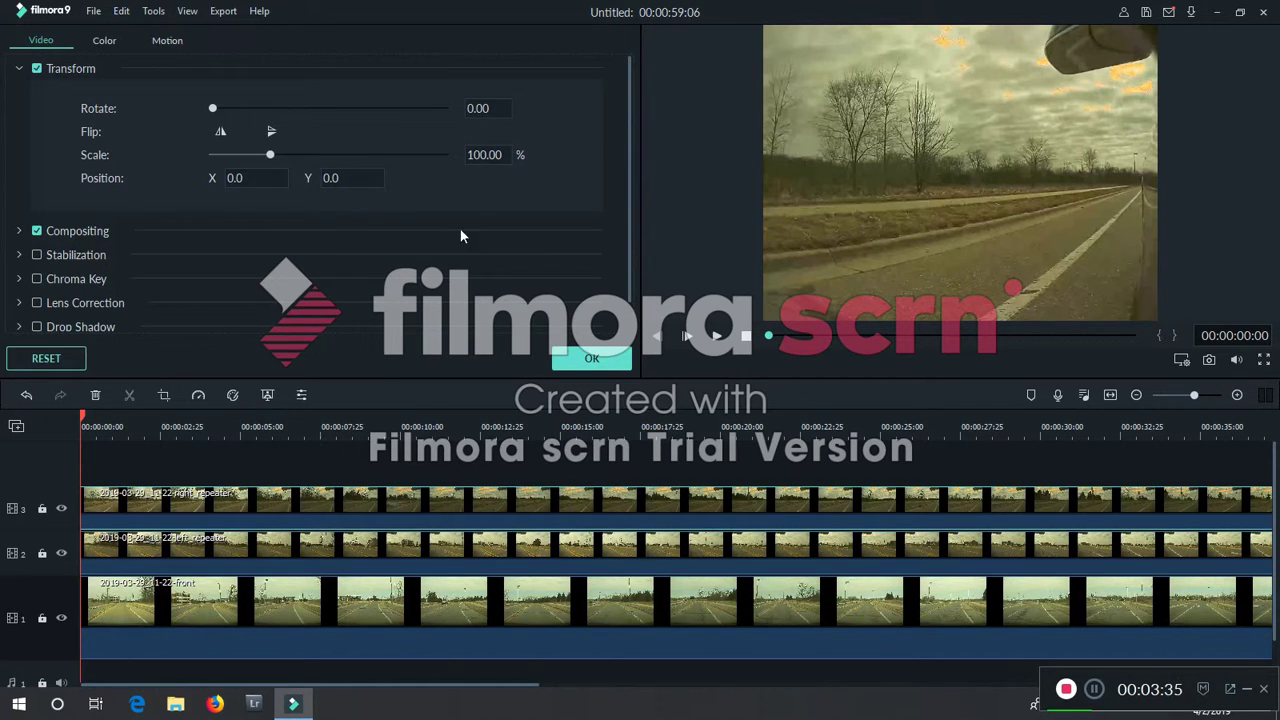
click(485, 156)
text(33.3)
key(Return)
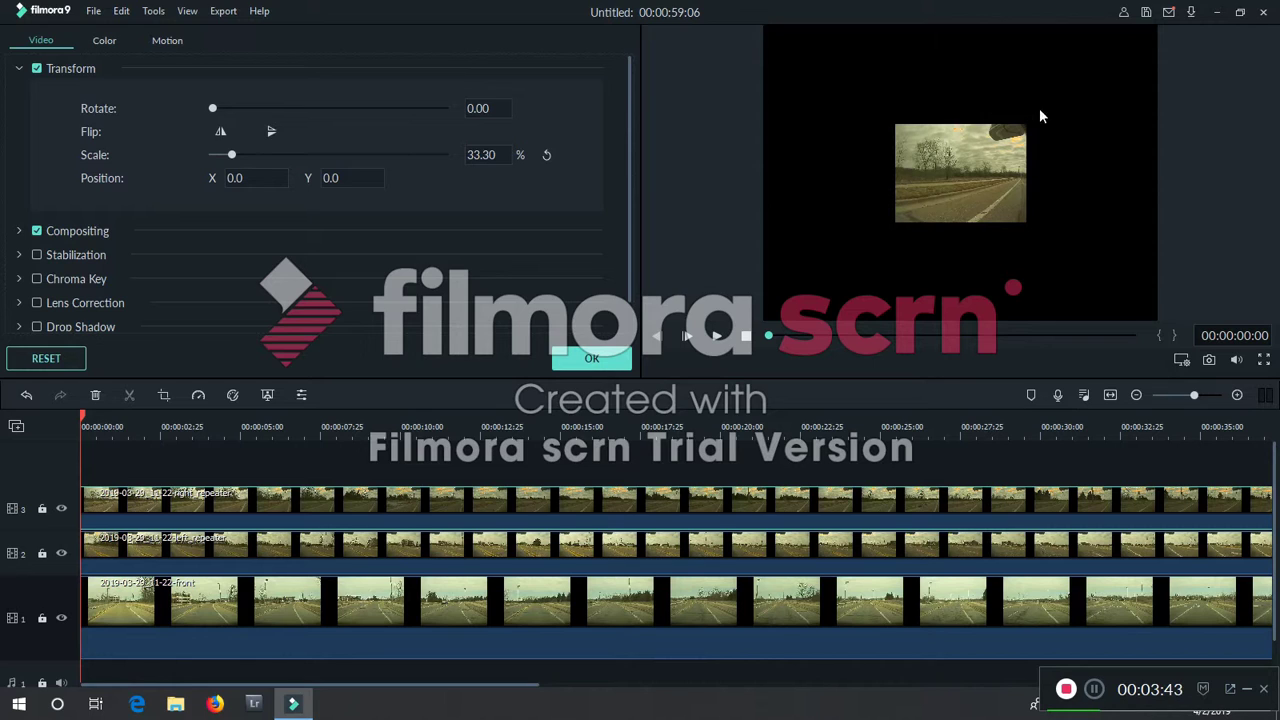
In the preview, drag one clip to the left third and another to the right third.
click(965, 174)
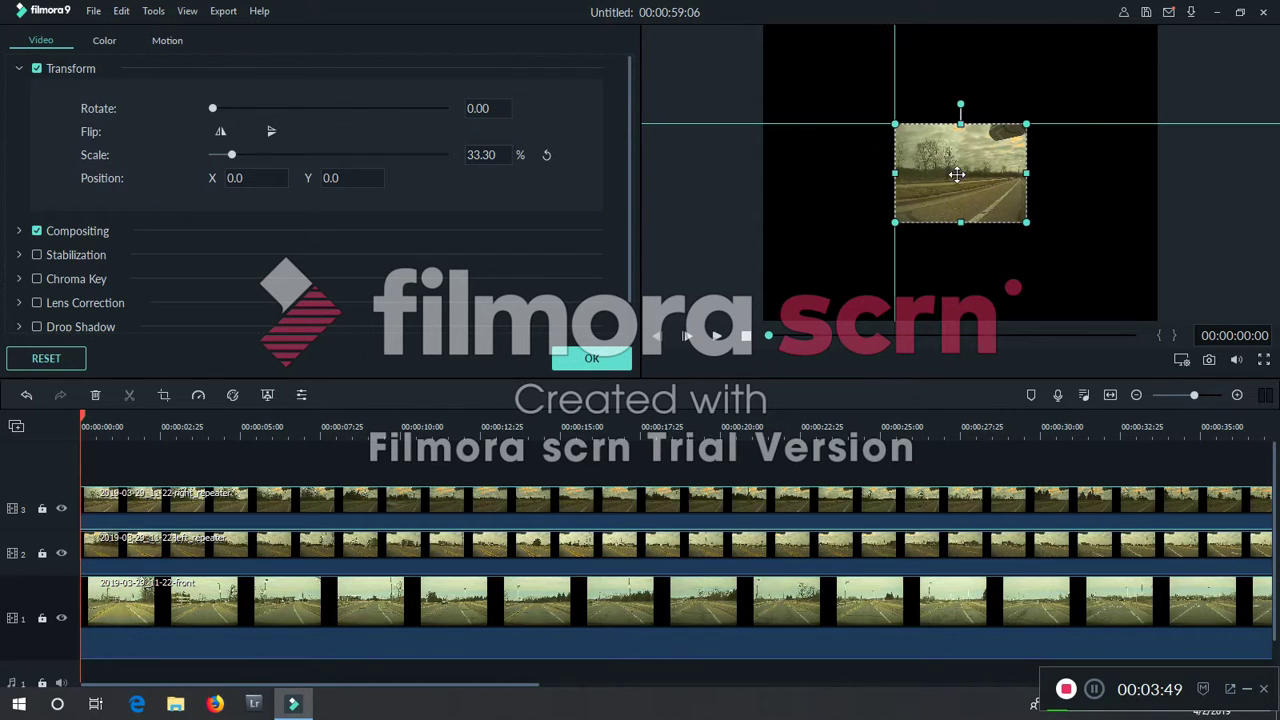
drag(963, 174, 834, 178)
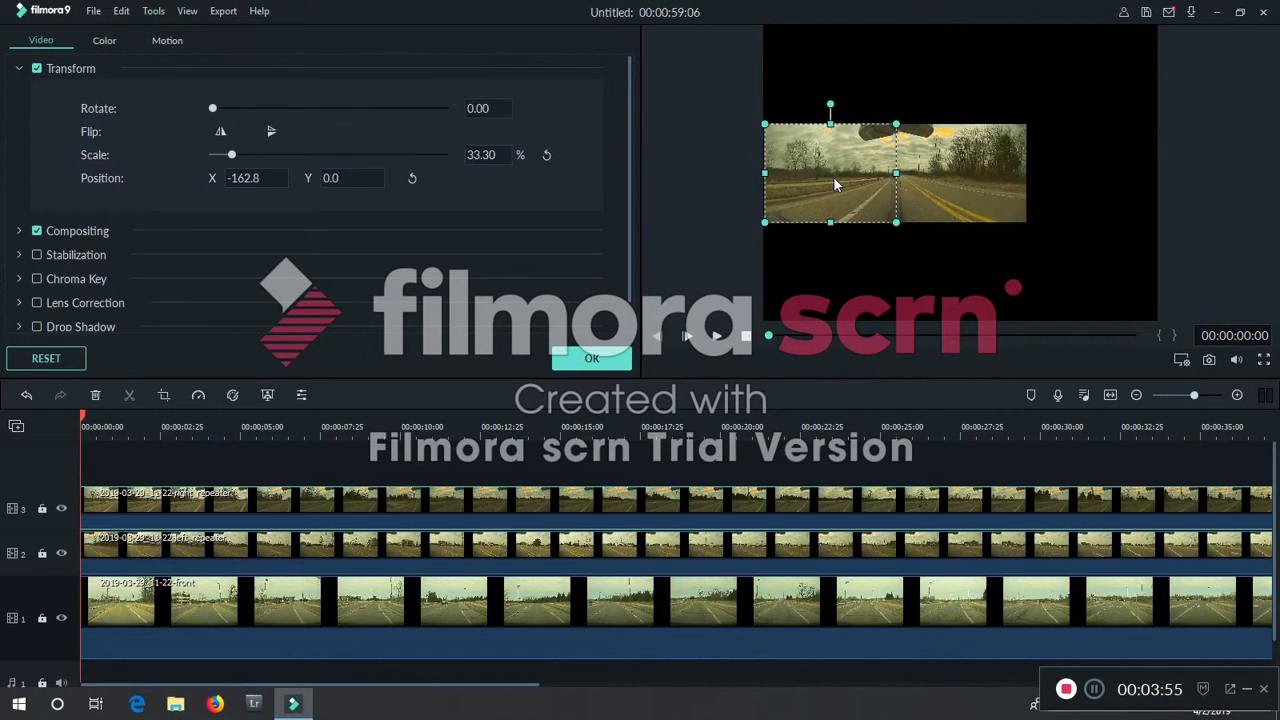
click(957, 178)
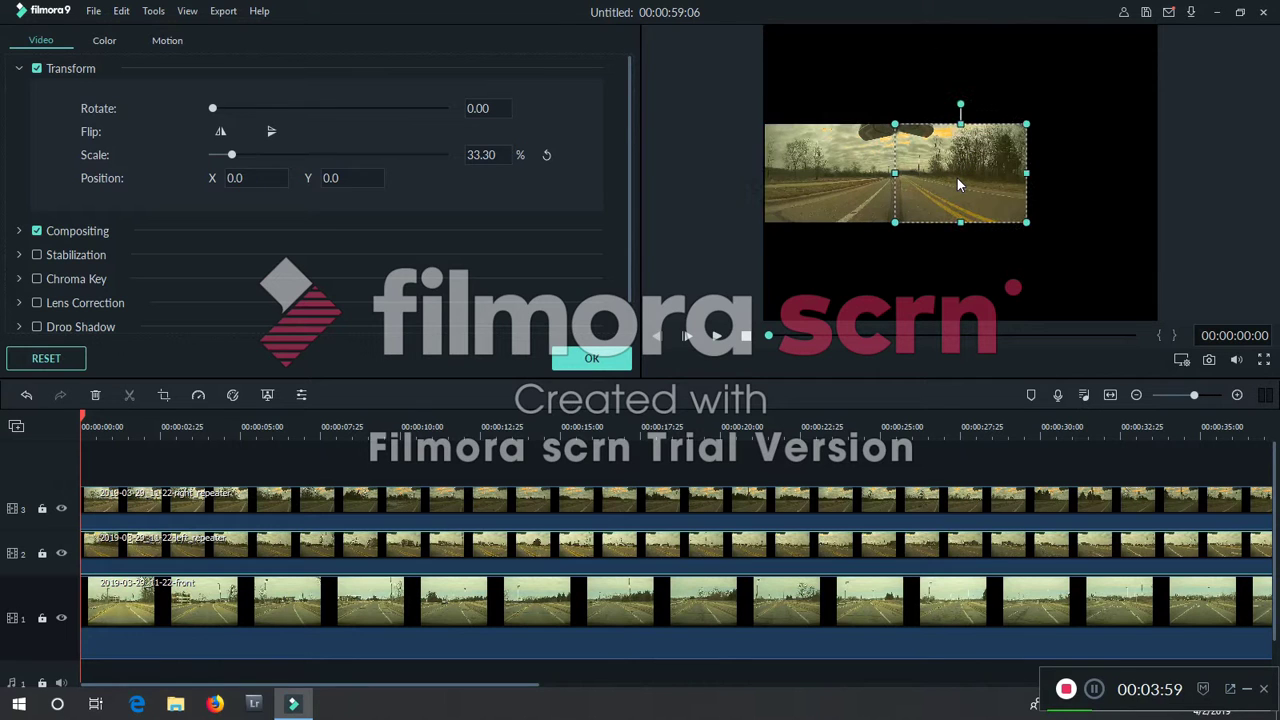
drag(956, 178, 1093, 184)
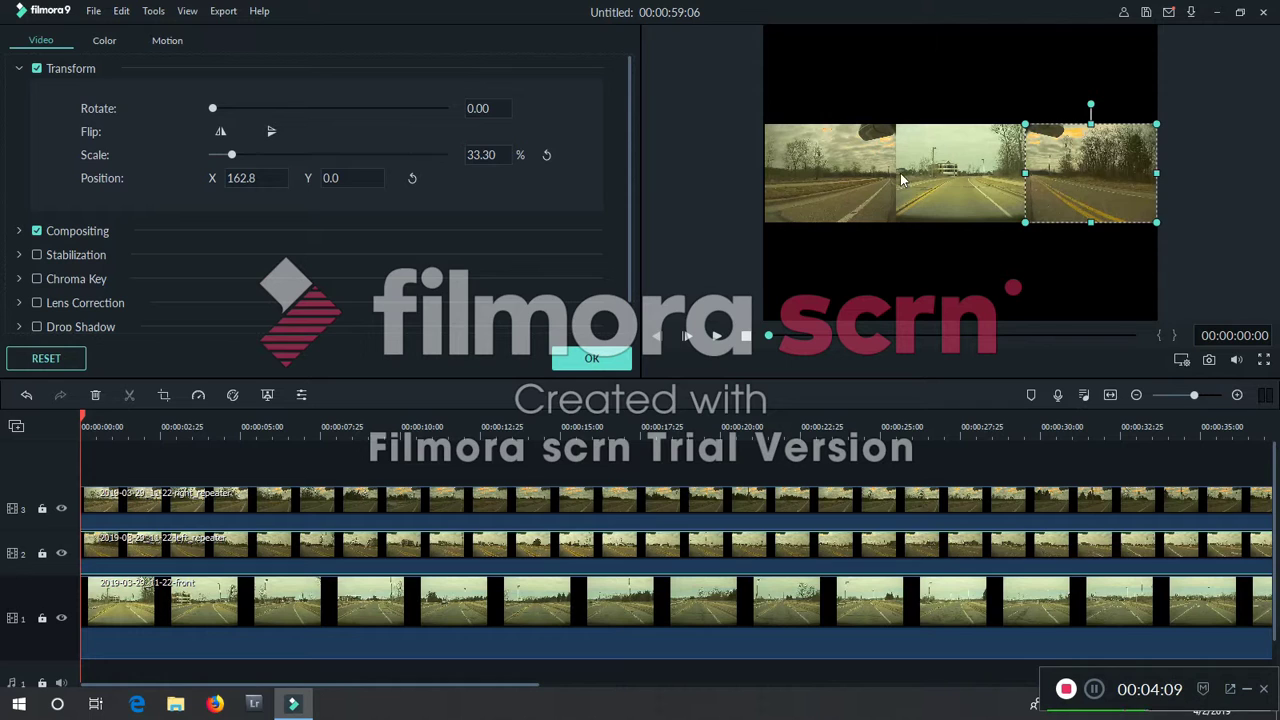
click(956, 261)
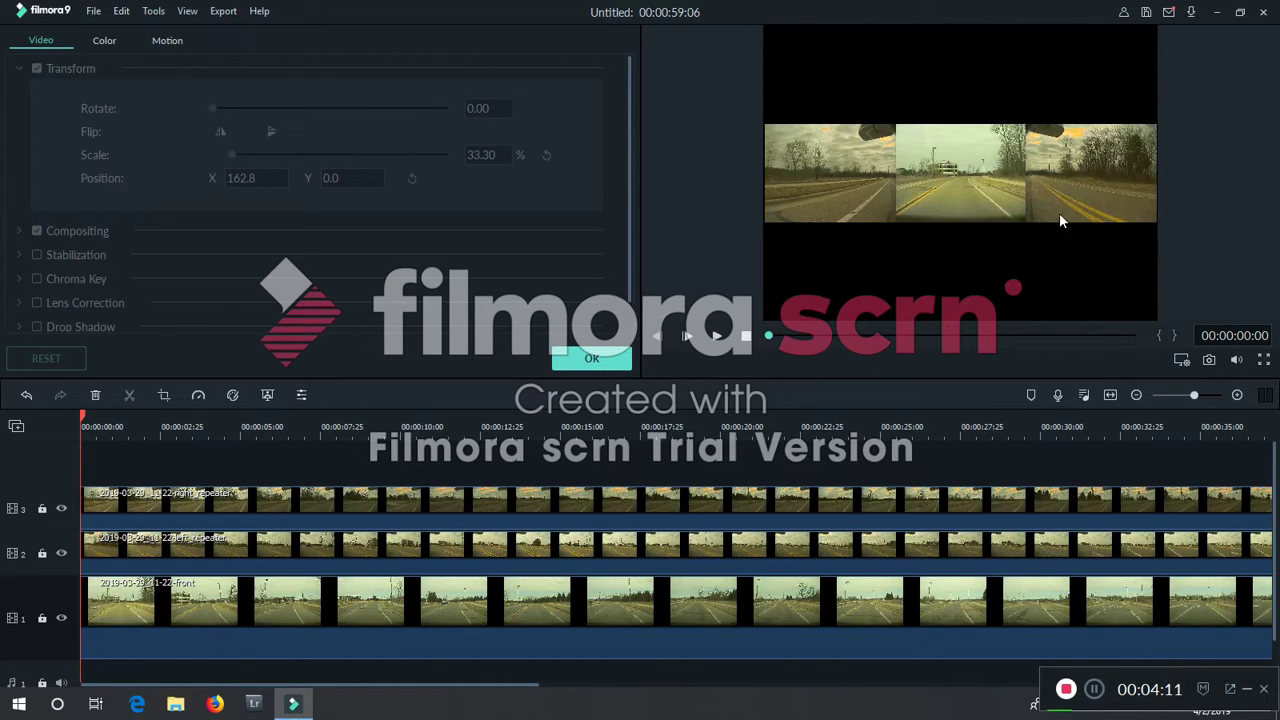
click(718, 336)
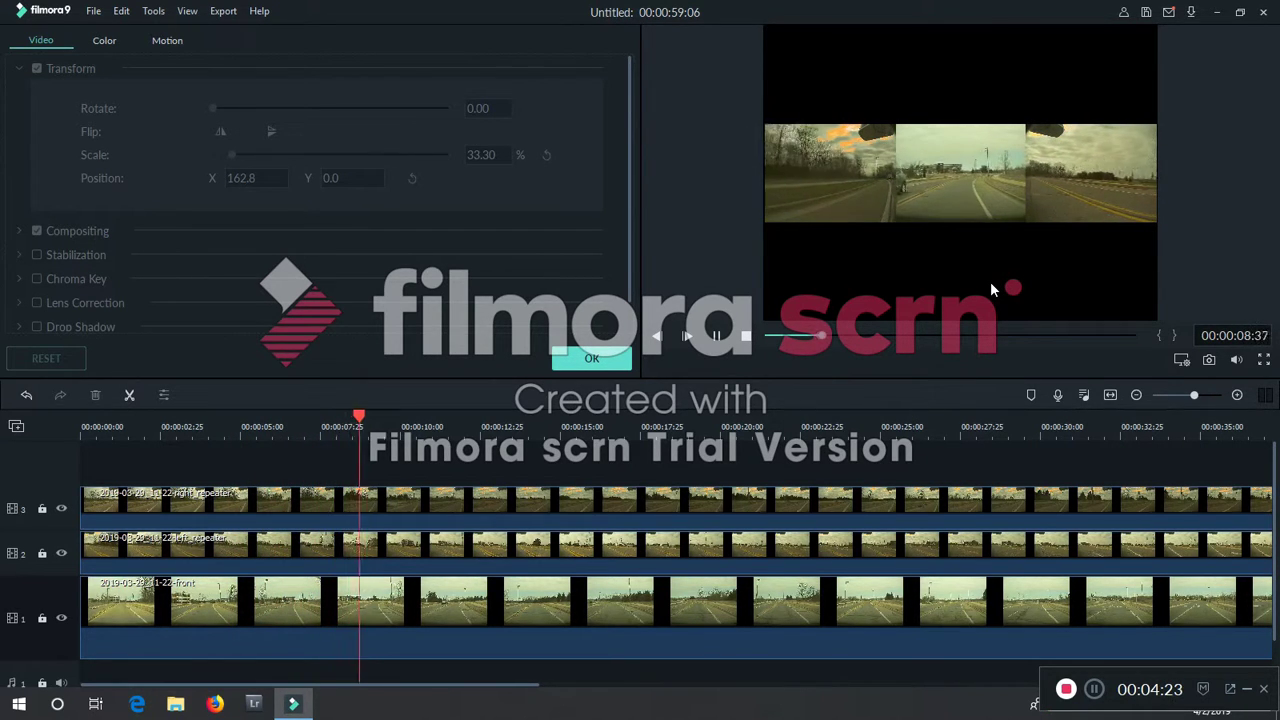
click(746, 338)
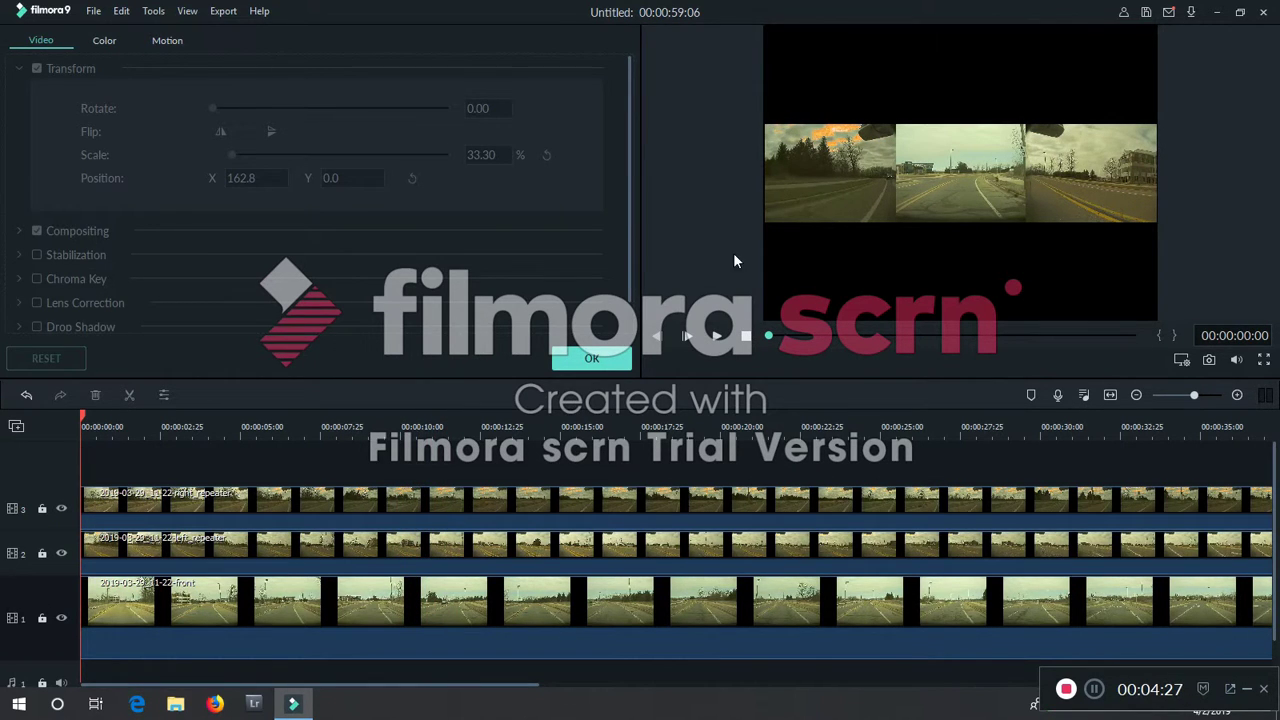
Set up an MP4 export through Export > Create Video, naming it My Video3.
click(221, 14)
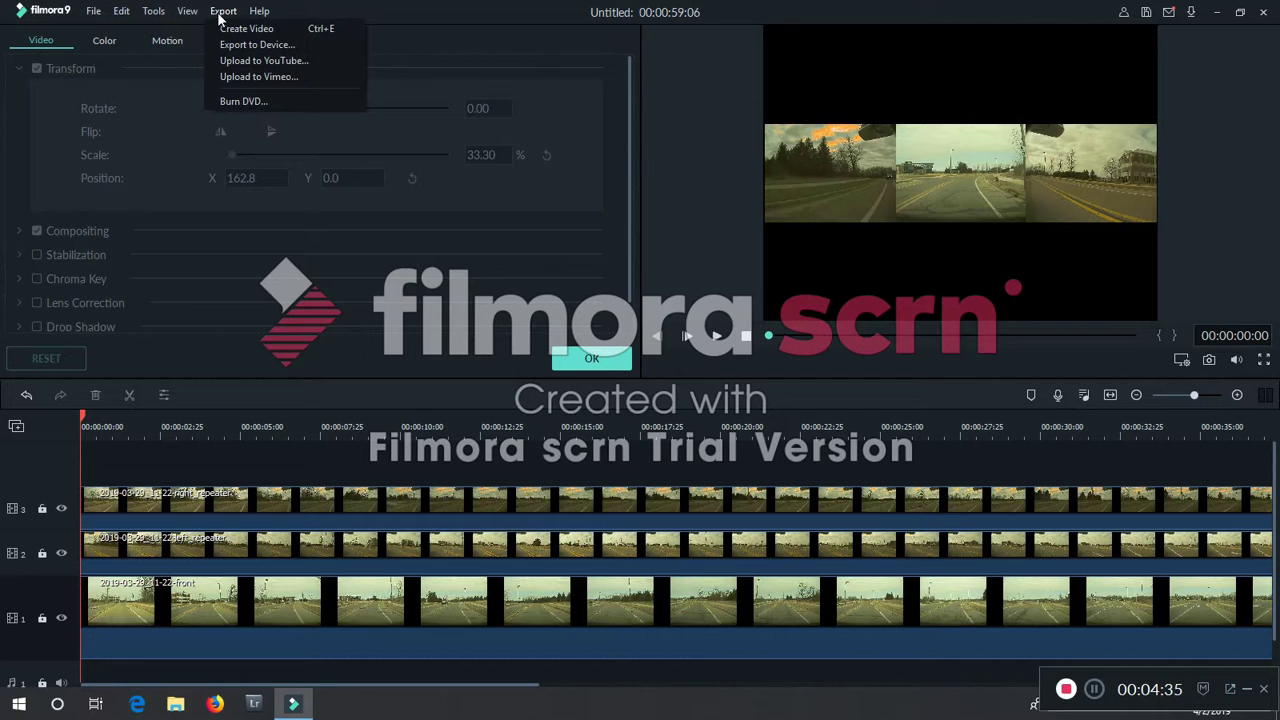
click(232, 30)
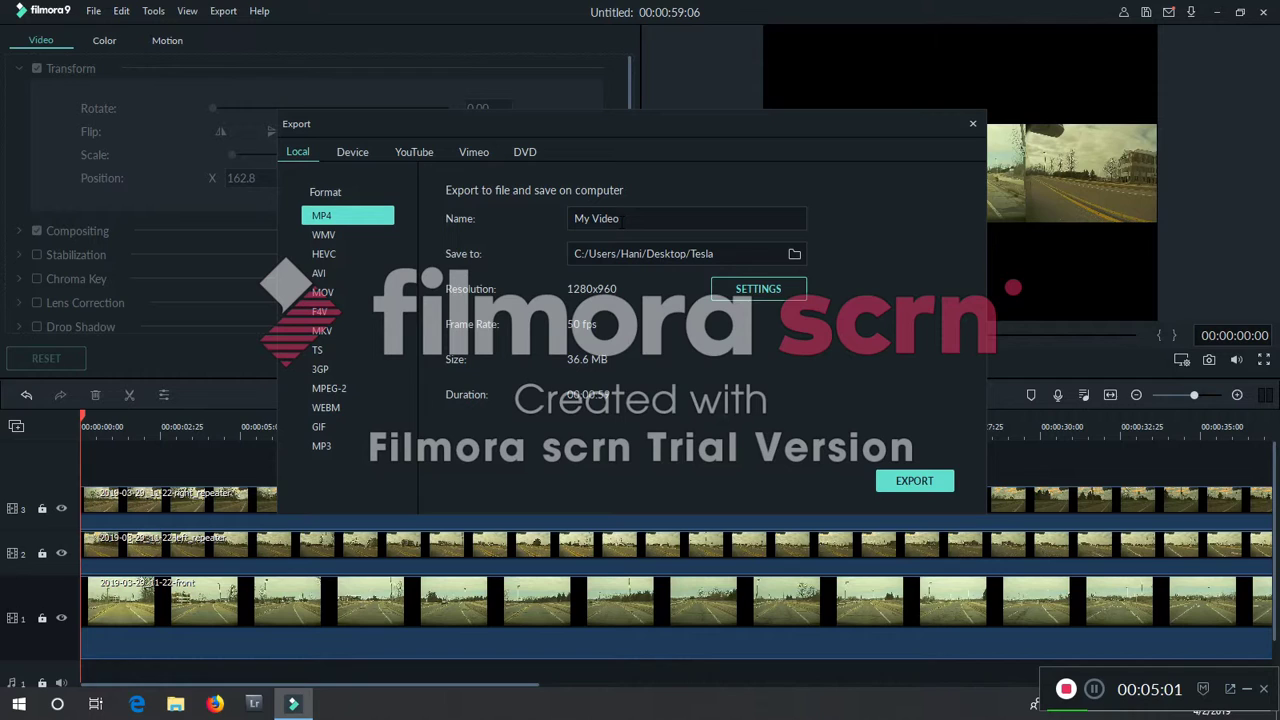
text(3)
click(910, 485)
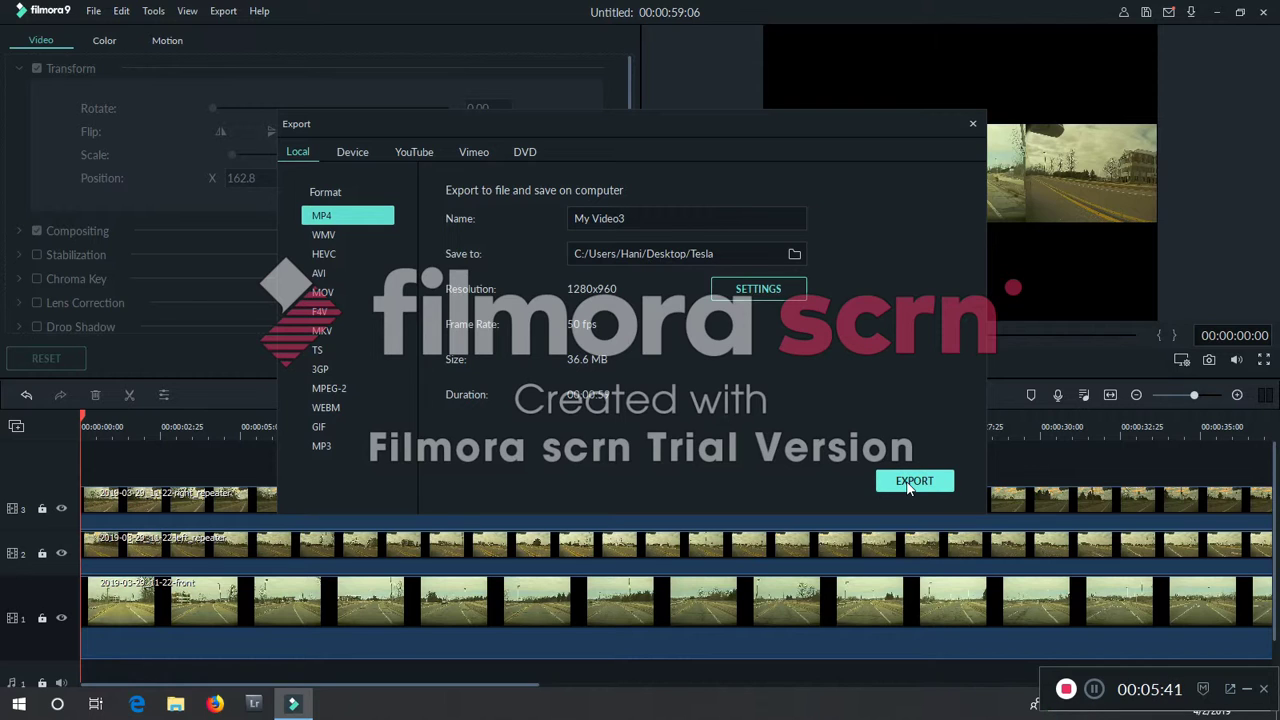
Start rendering the project to My Video3.mp4.
click(908, 487)
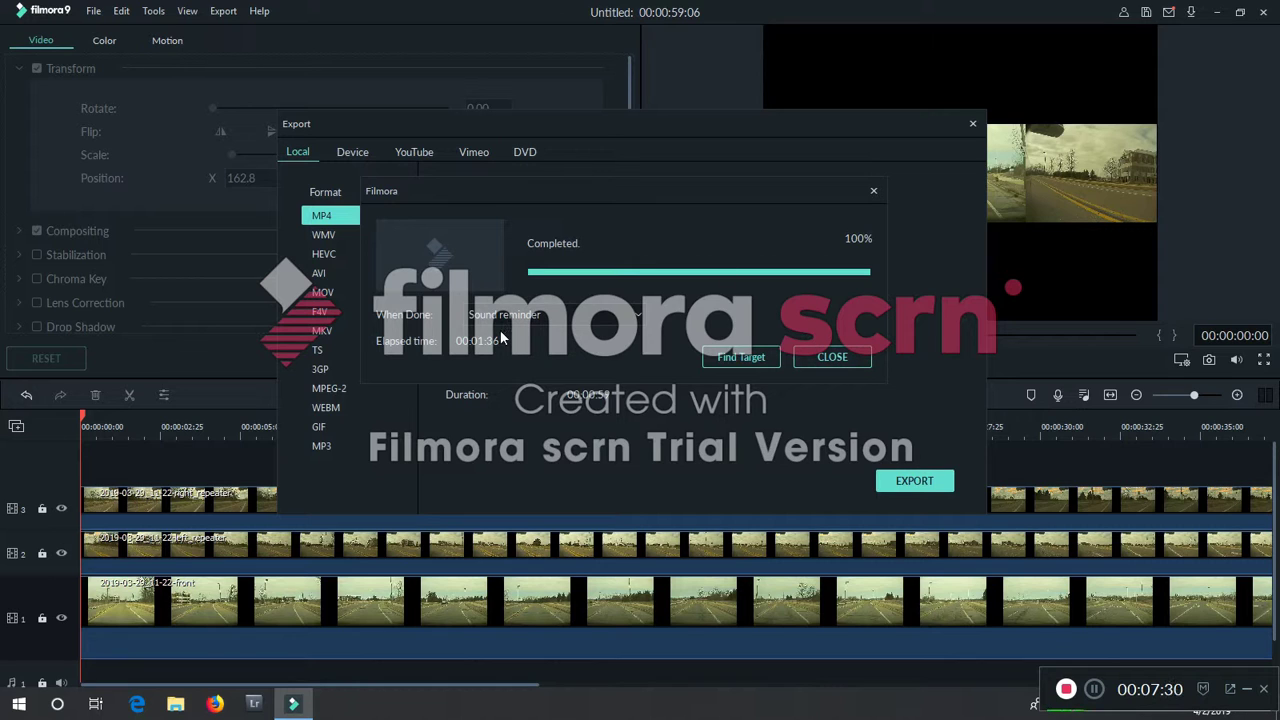
Dismiss the completion notice, close the Export window, and quit Filmora via the save prompt.
click(833, 358)
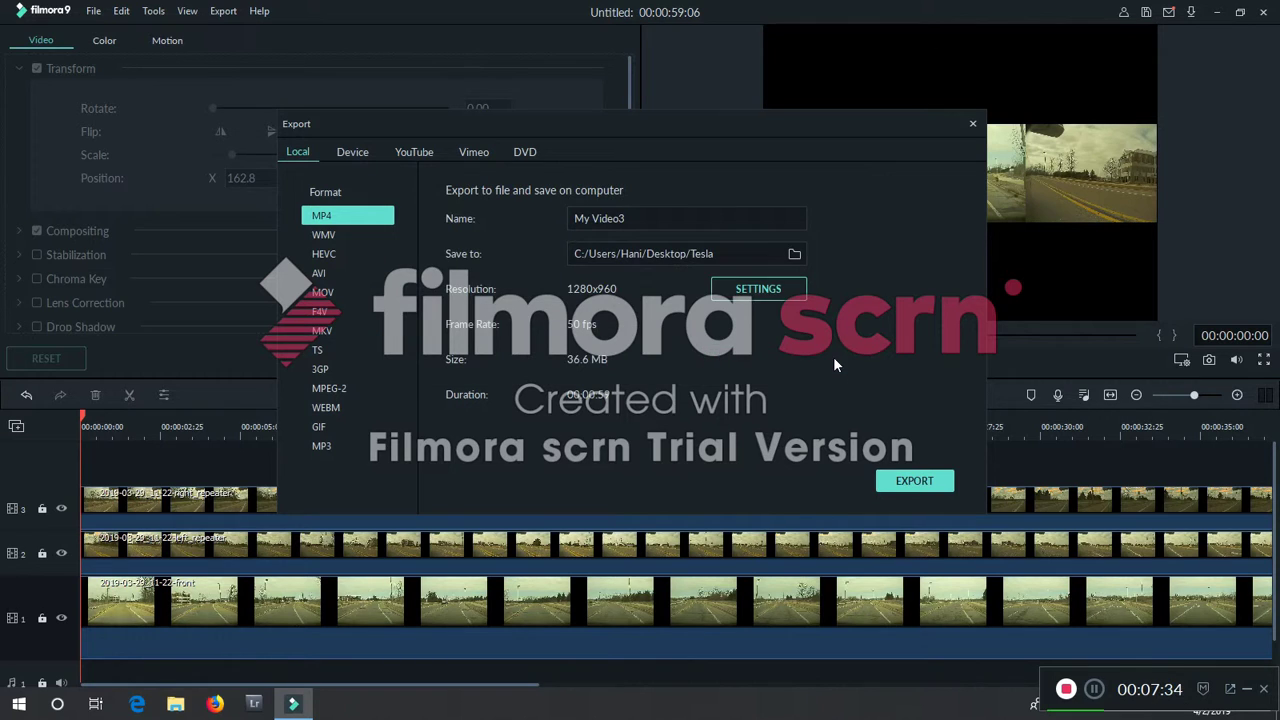
click(973, 125)
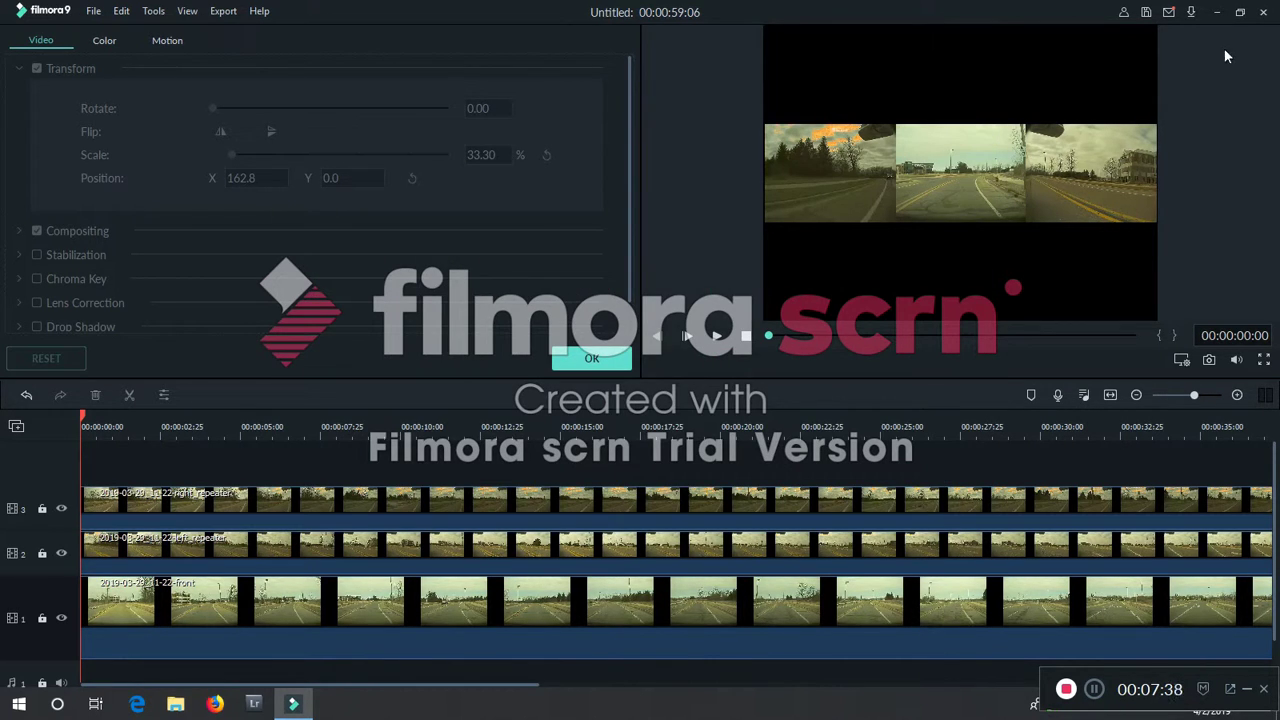
click(1263, 14)
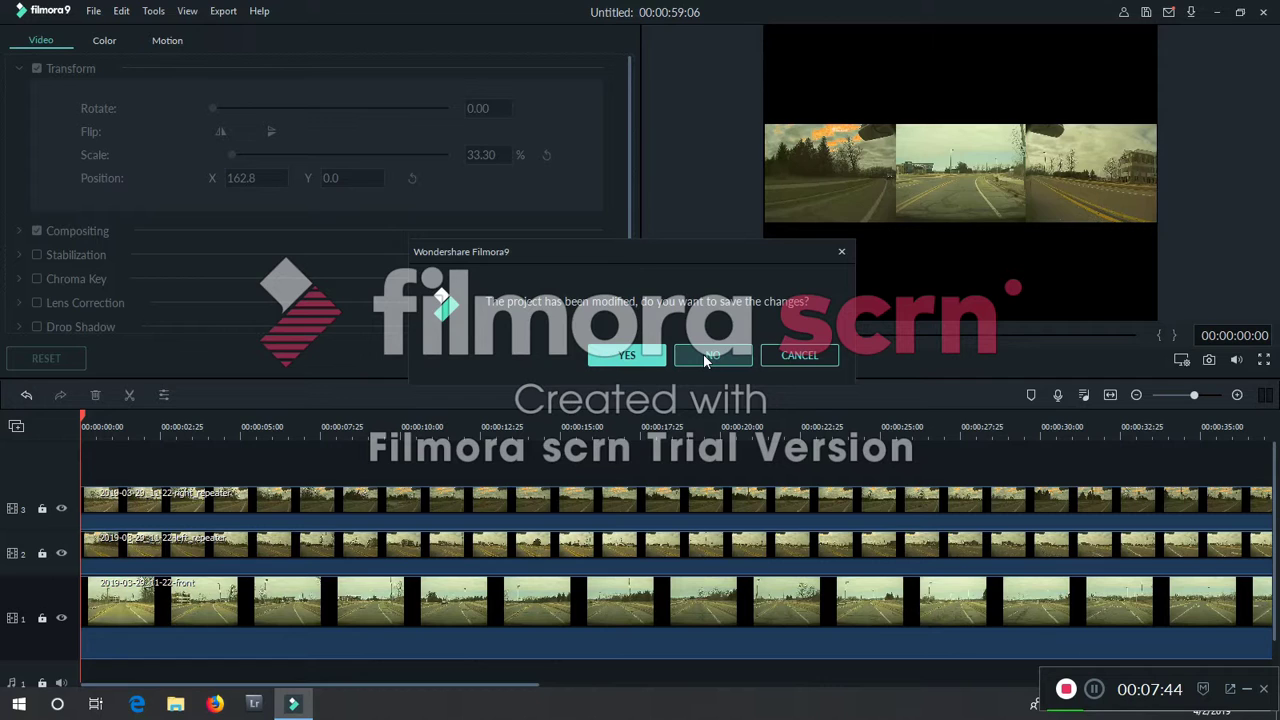
click(705, 358)
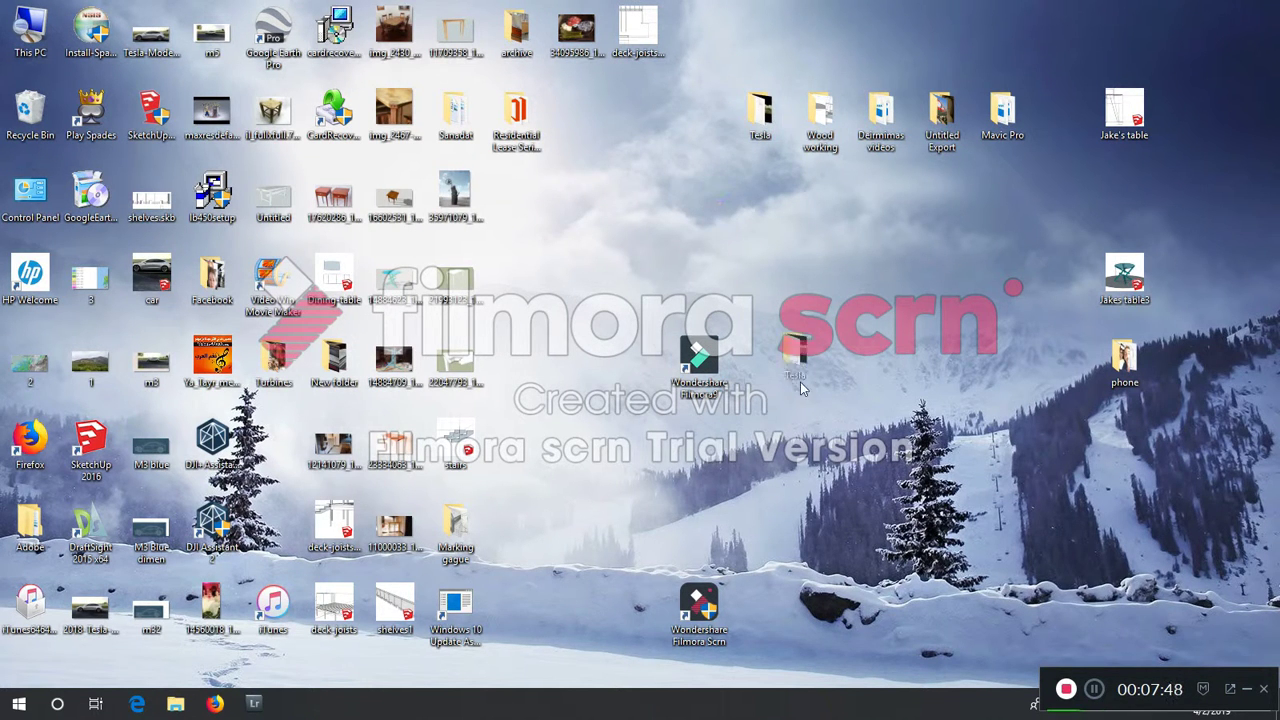
Open the desktop Tesla folder and play My Video3 in Movies & TV.
drag(660, 248, 661, 249)
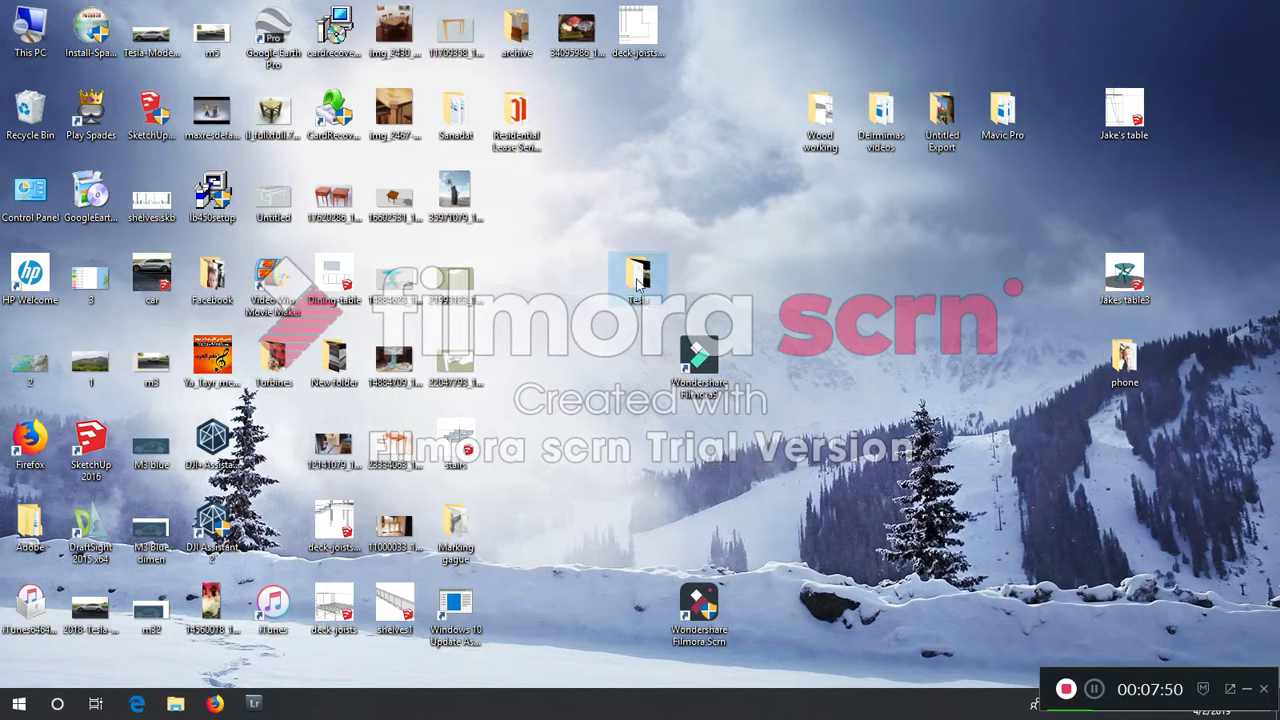
double_click(640, 278)
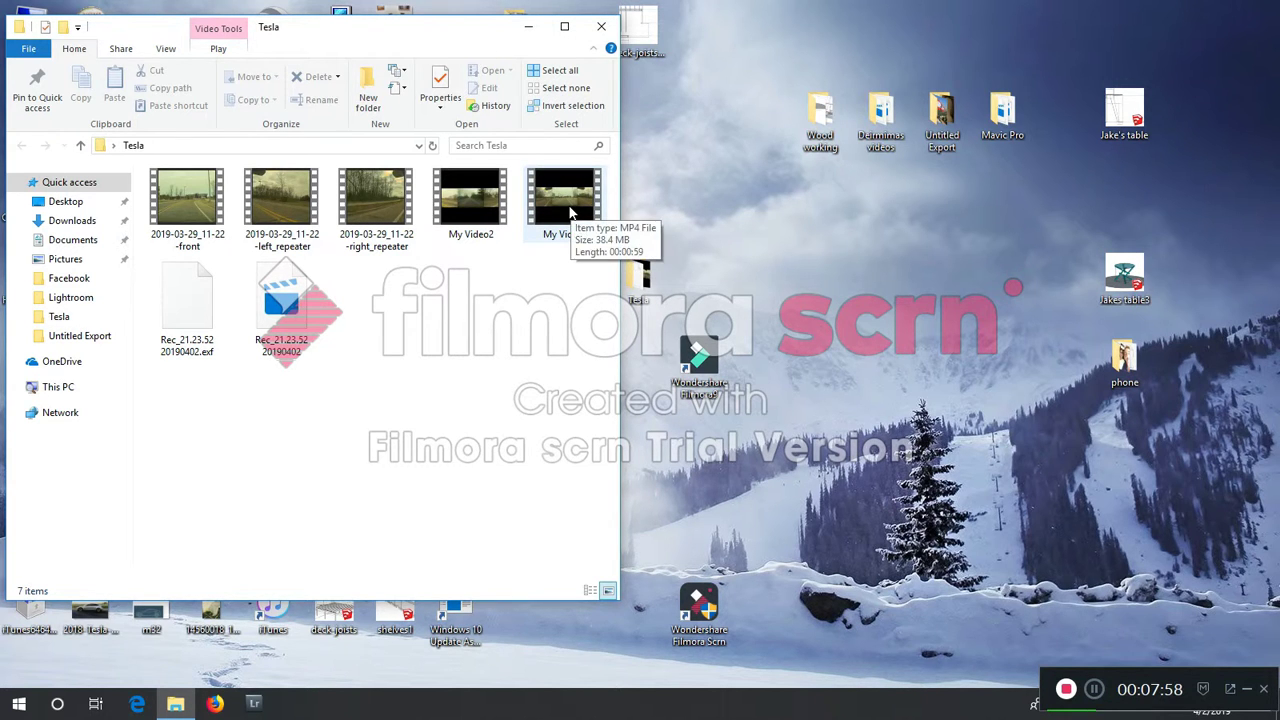
double_click(567, 200)
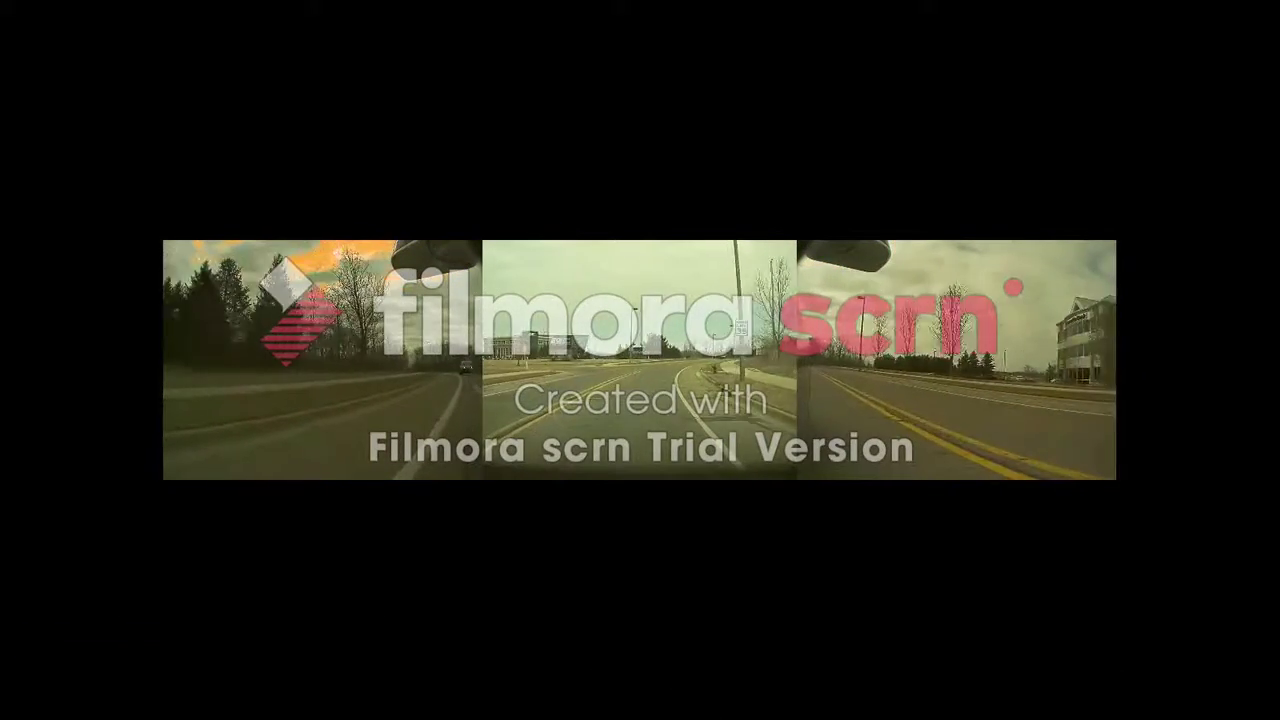
mouse_move(758, 348)
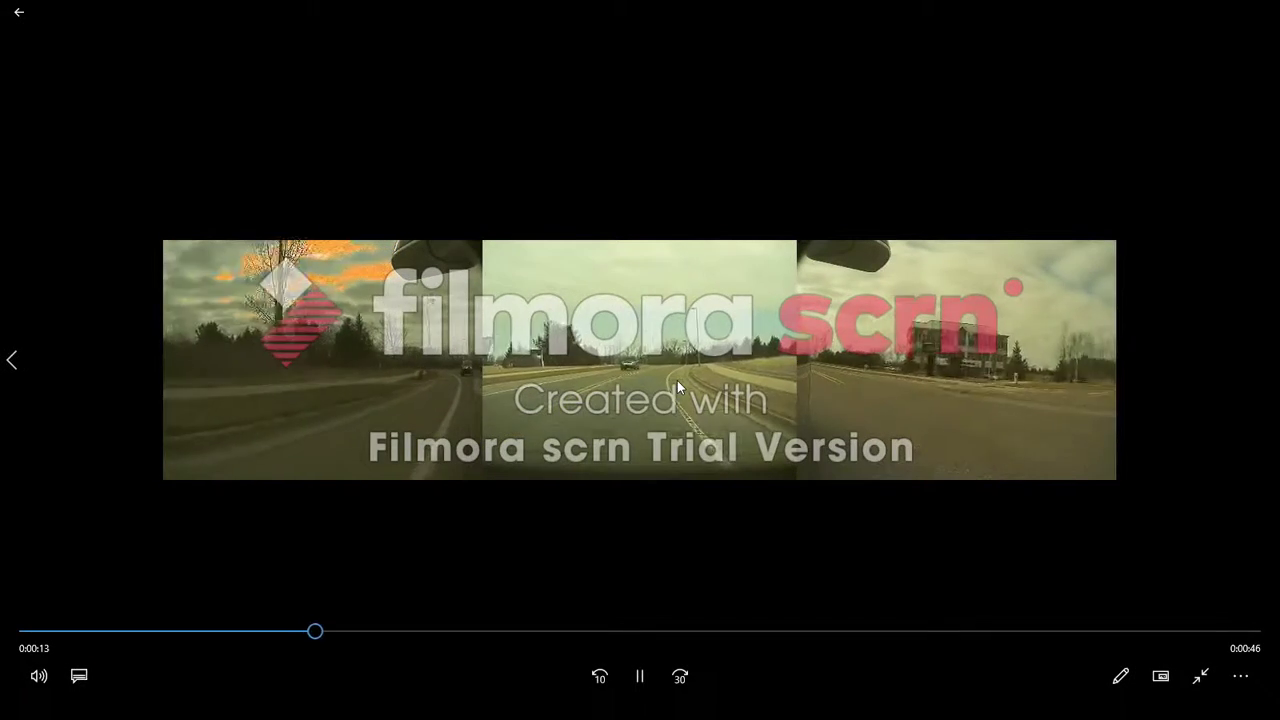